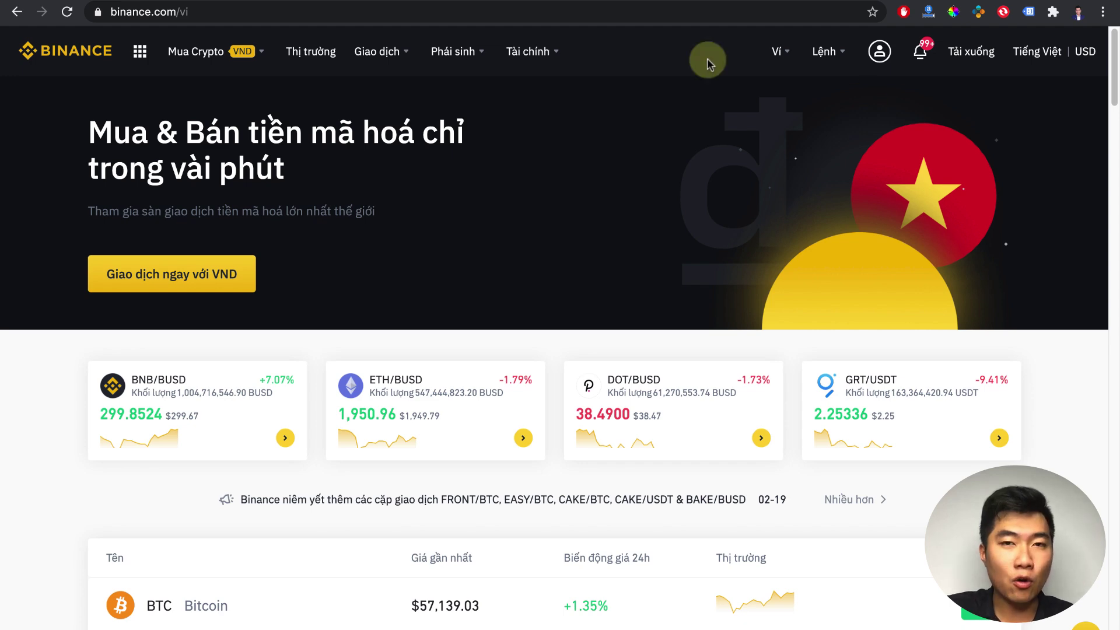
pyautogui.click(599, 18)
pyautogui.write('binance')
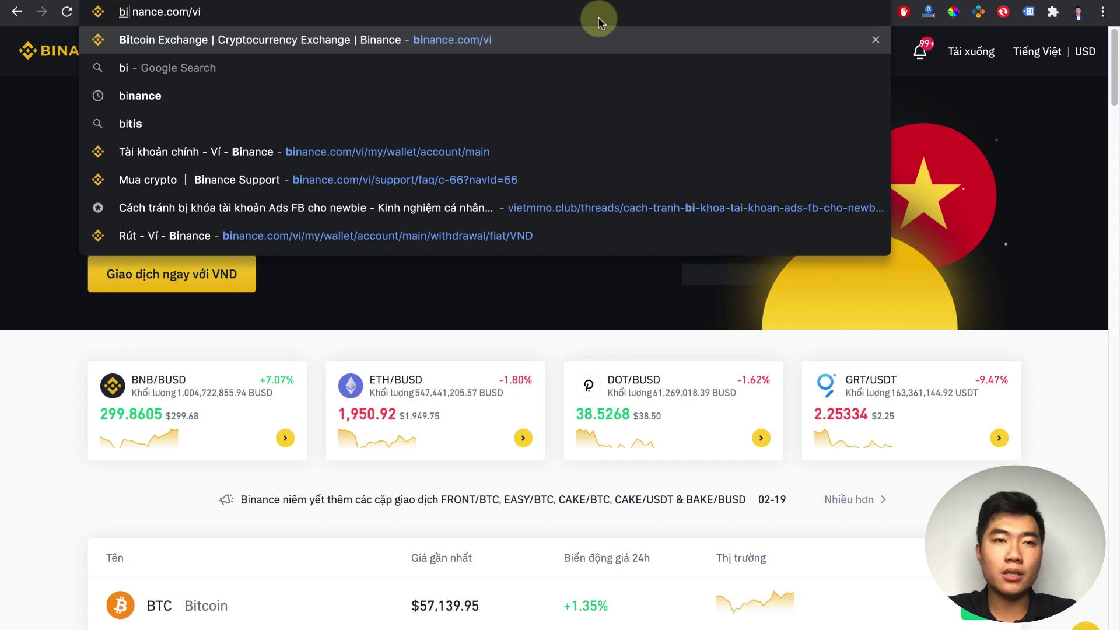
pyautogui.press('BackSpace')
pyautogui.press('BackSpace')
pyautogui.press('BackSpace')
pyautogui.press('BackSpace')
pyautogui.press('BackSpace')
pyautogui.press('BackSpace')
pyautogui.press('BackSpace')
pyautogui.press('BackSpace')
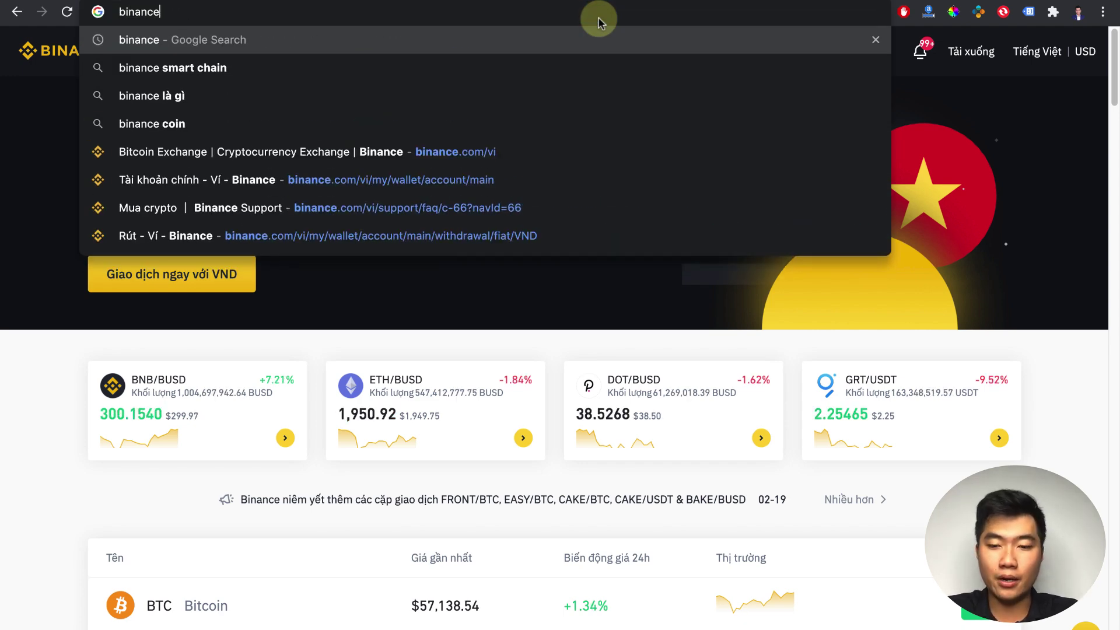
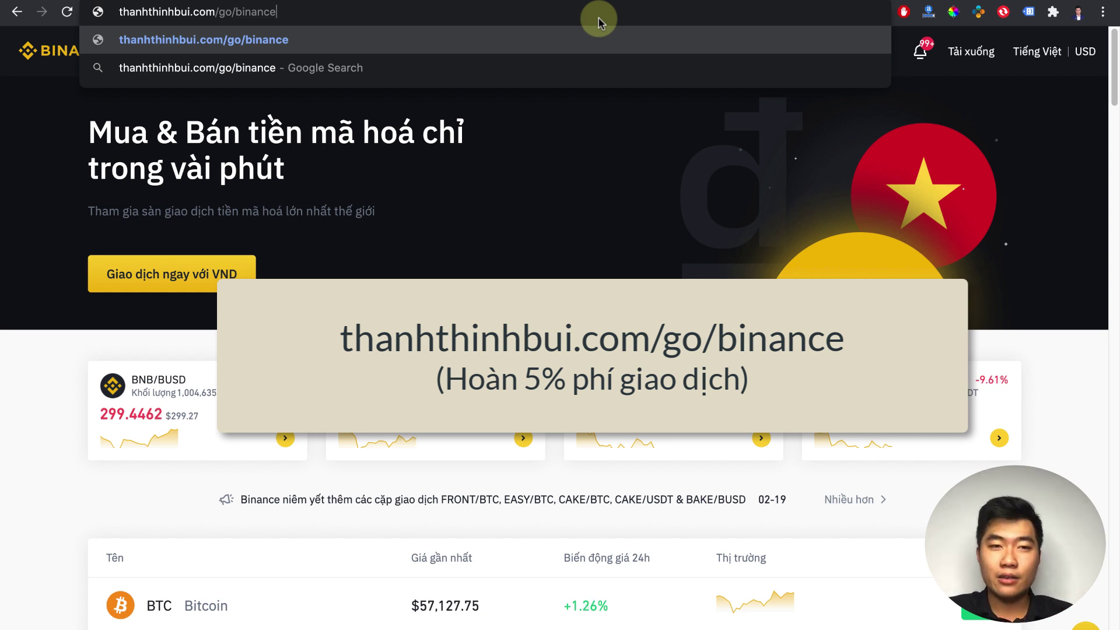
pyautogui.press('Return')
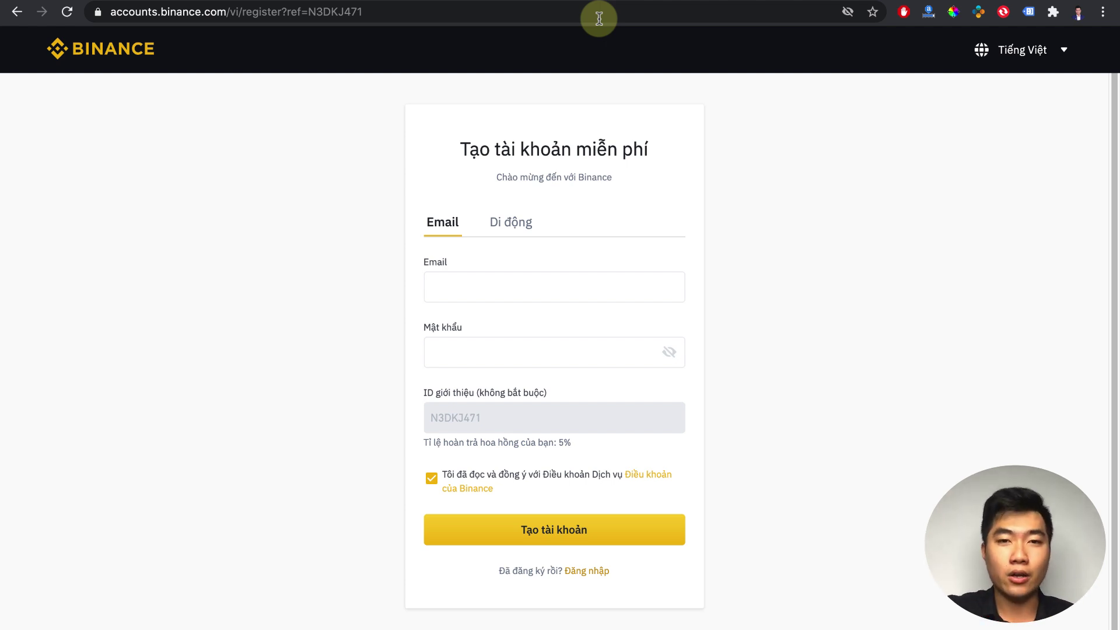
# - Enter the account e-mail address and a password on the registration form
pyautogui.click(492, 287)
pyautogui.click(507, 267)
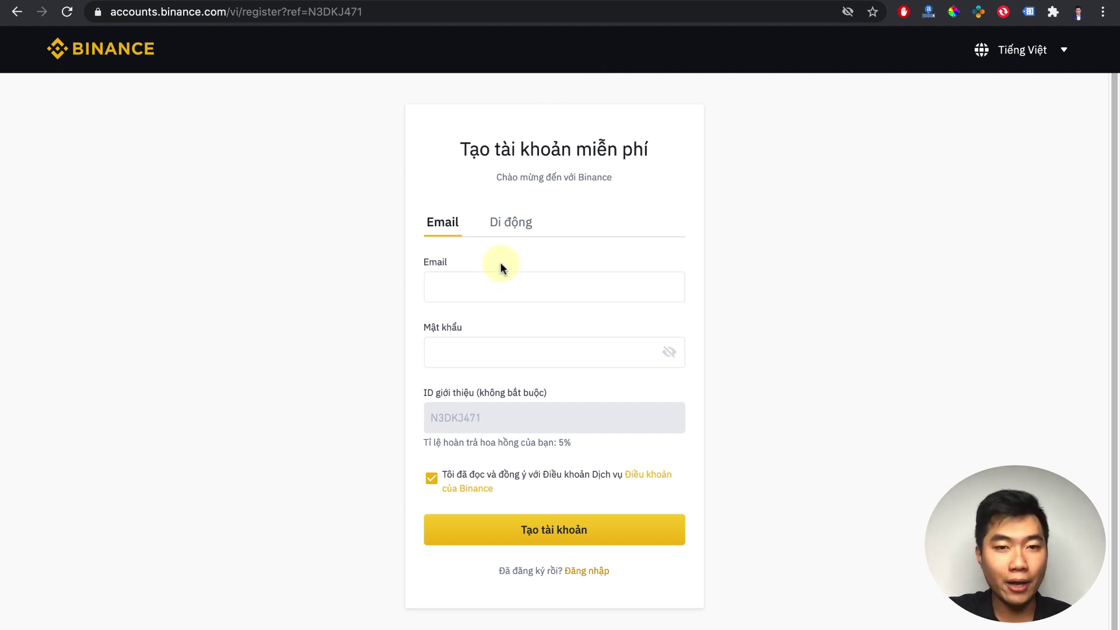
pyautogui.click(489, 285)
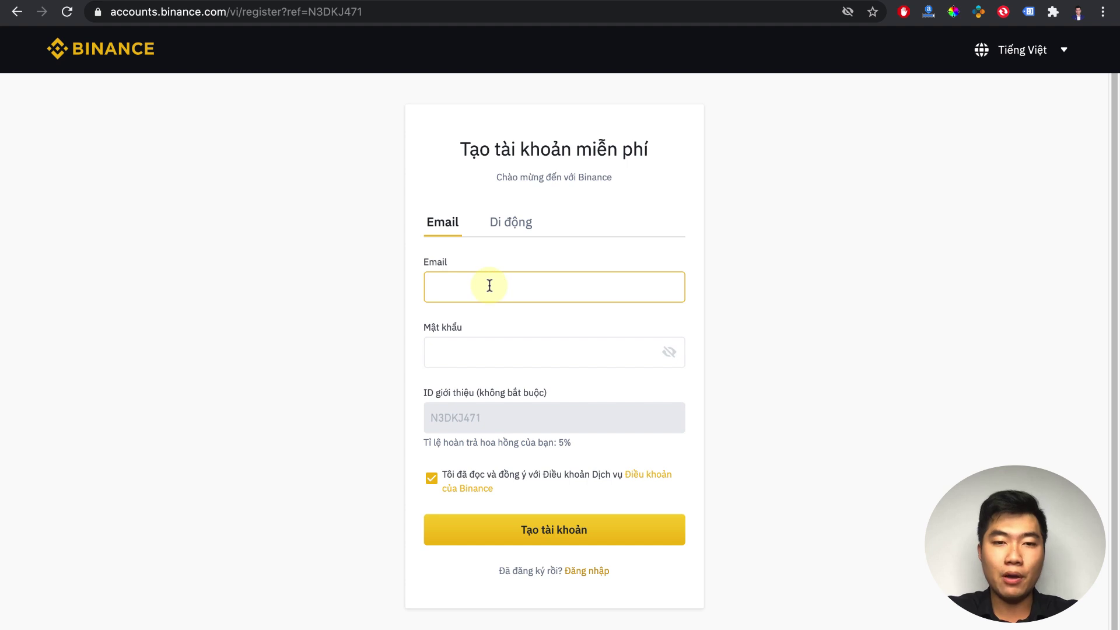
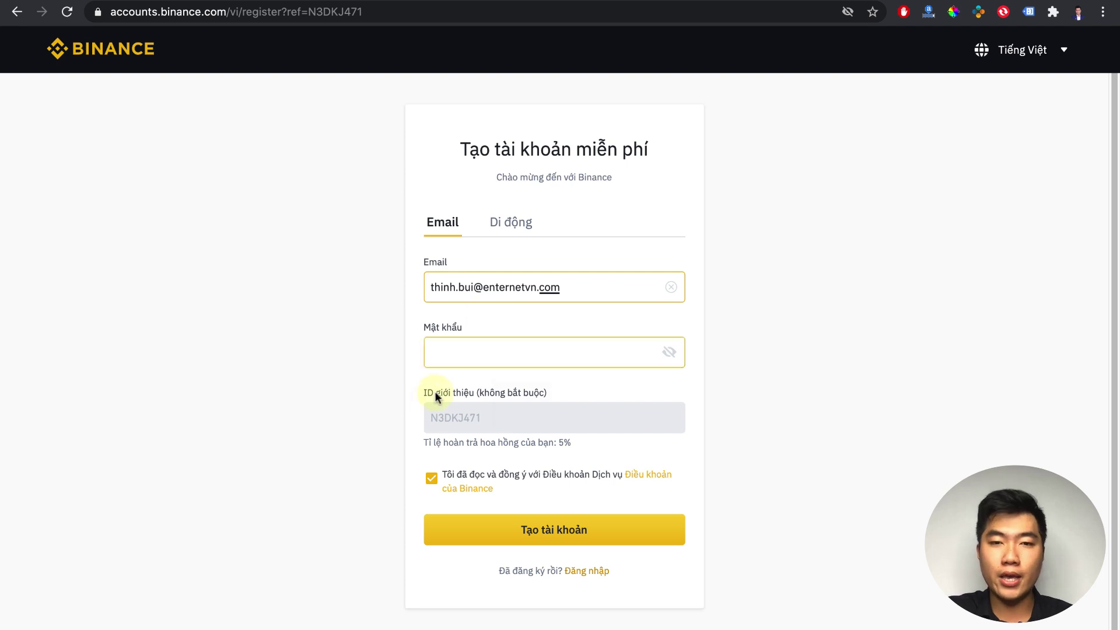
pyautogui.click(478, 352)
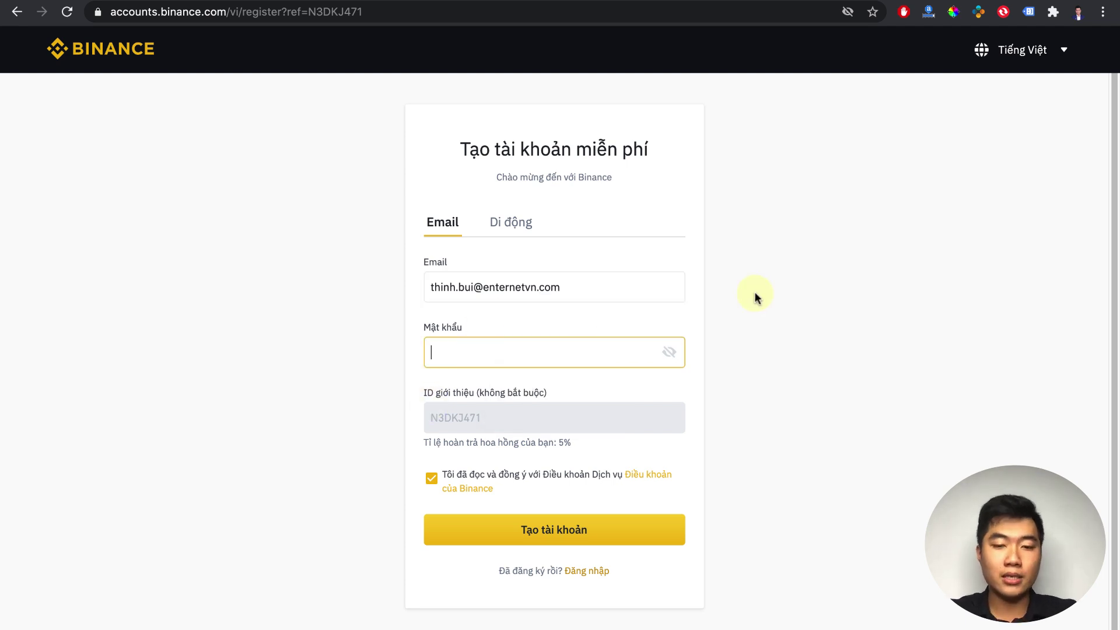
pyautogui.write('********')
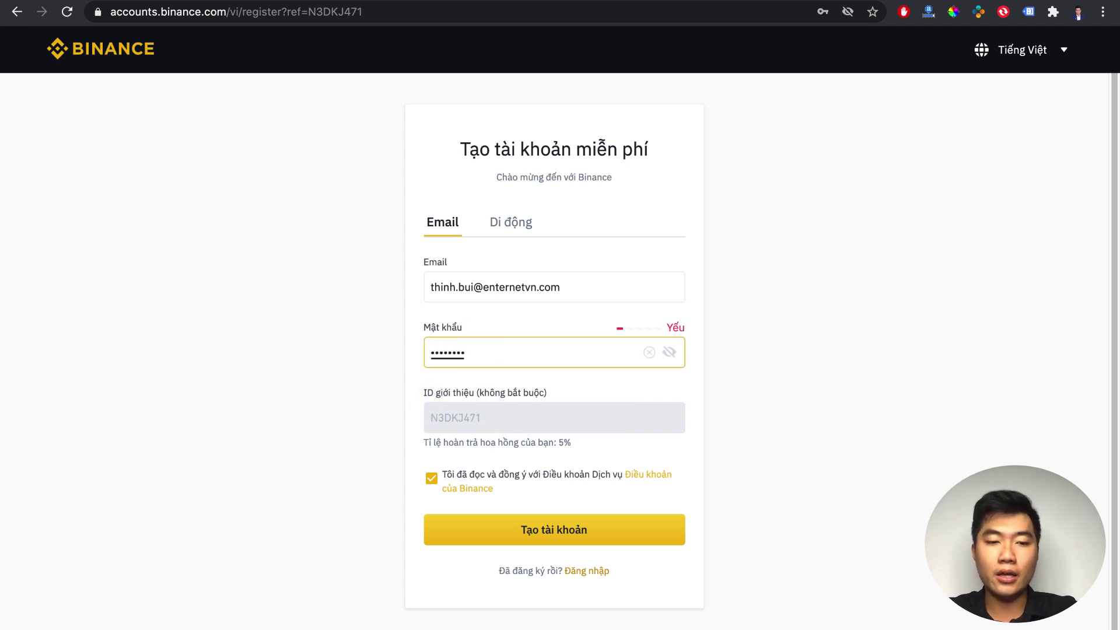
pyautogui.write('**')
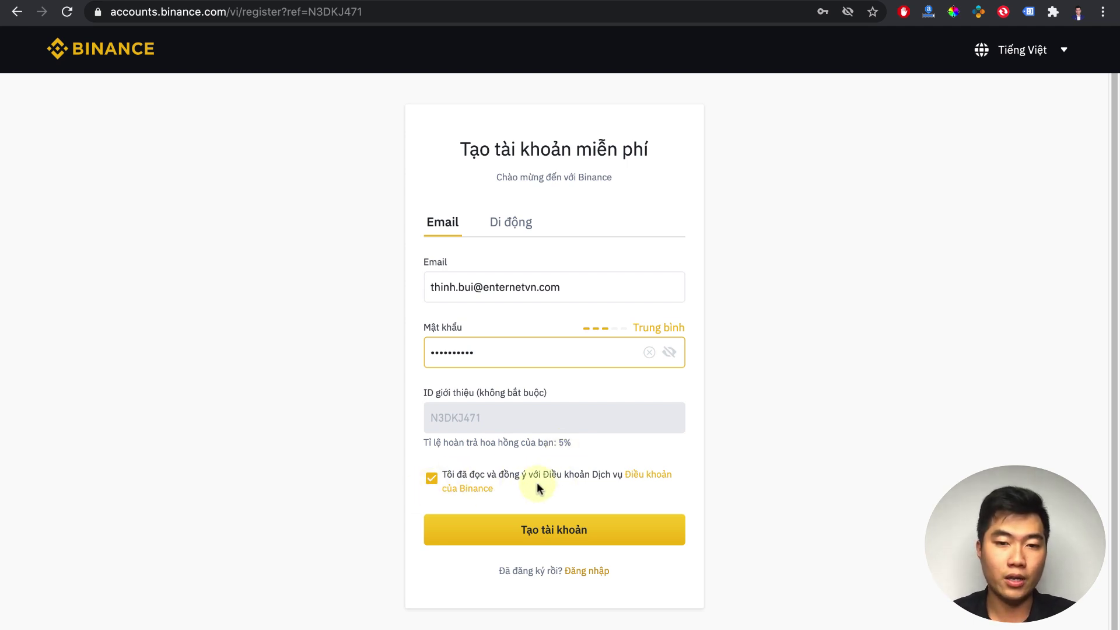
# - Submit the registration, solve the slider puzzle check, and go to the Gmail tab
pyautogui.click(570, 528)
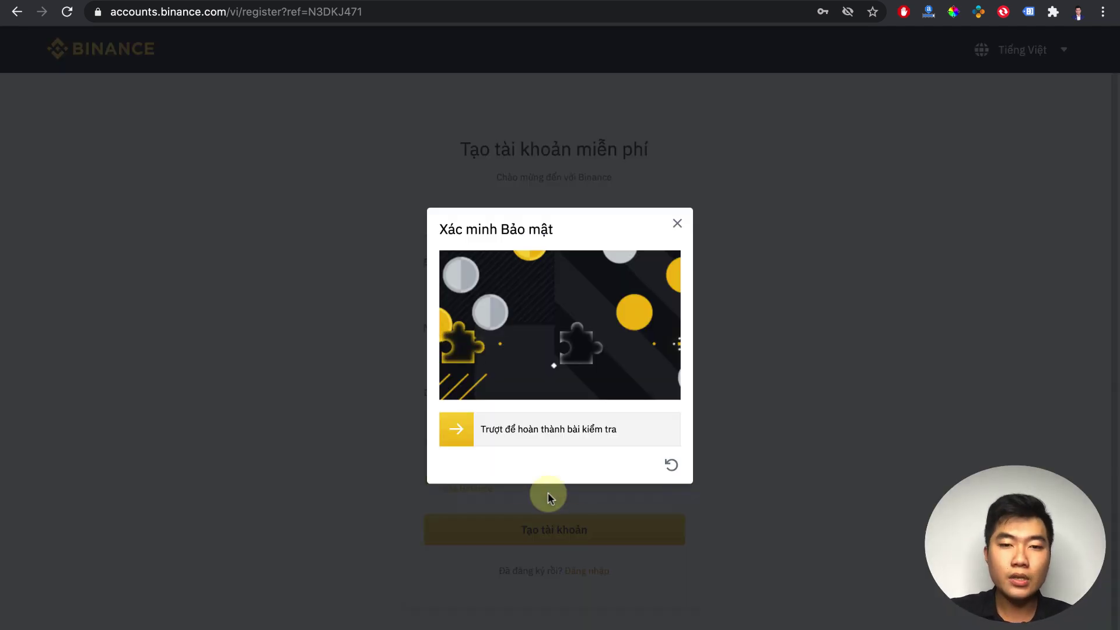
pyautogui.moveTo(446, 425); pyautogui.dragTo(580, 430)
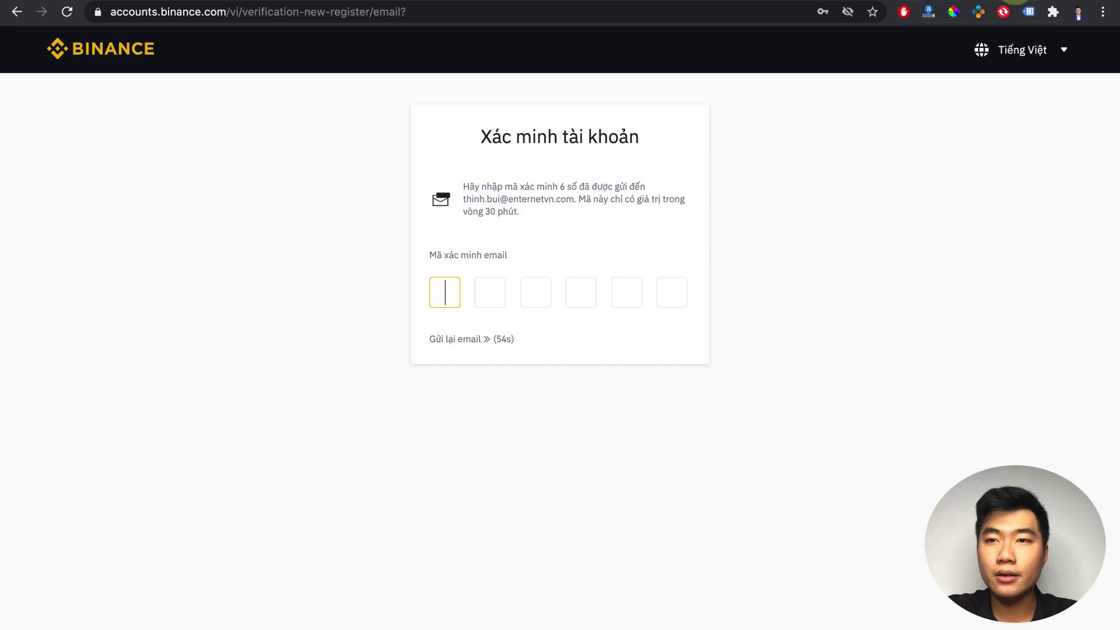
pyautogui.click(1017, 1)
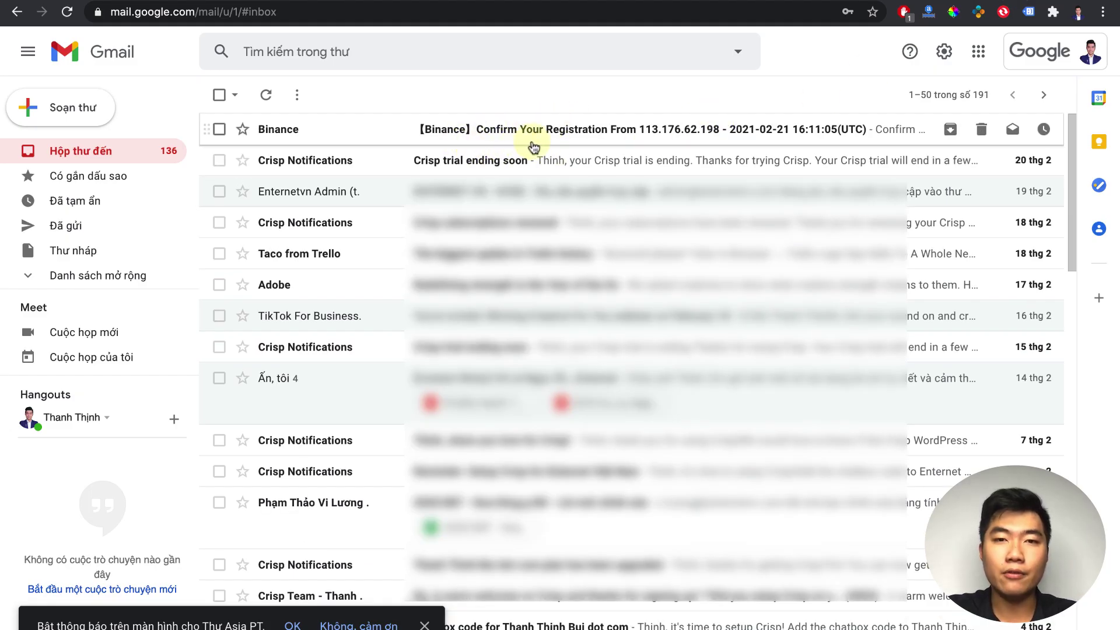
# - Copy the activation code from Binance's confirmation email and paste it into the Binance code boxes
pyautogui.click(566, 148)
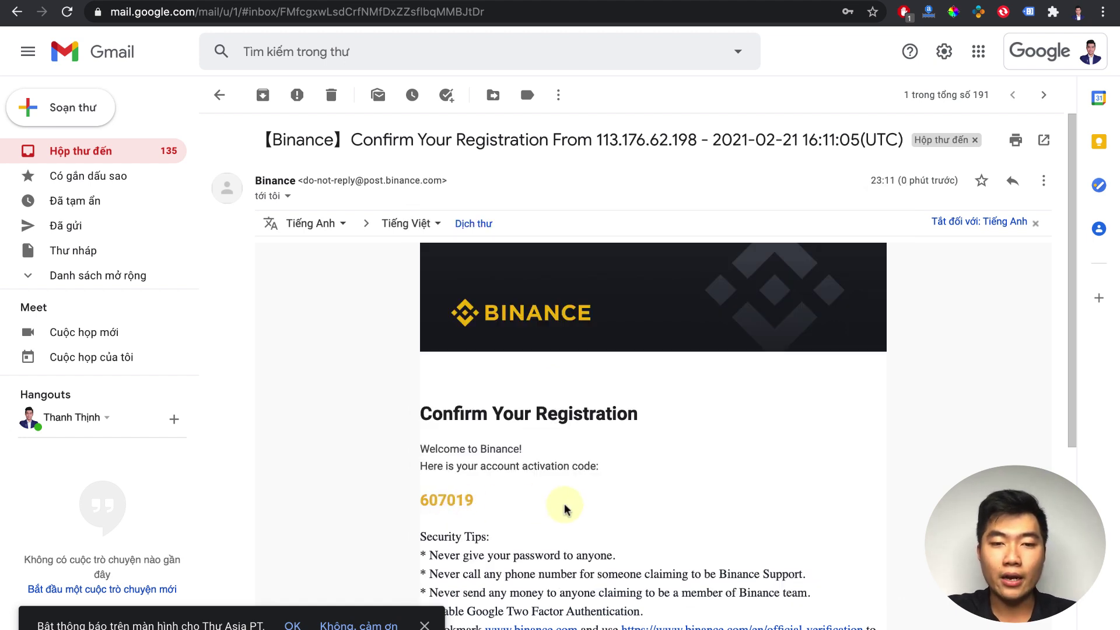
pyautogui.click(461, 513)
pyautogui.doubleClick(462, 500)
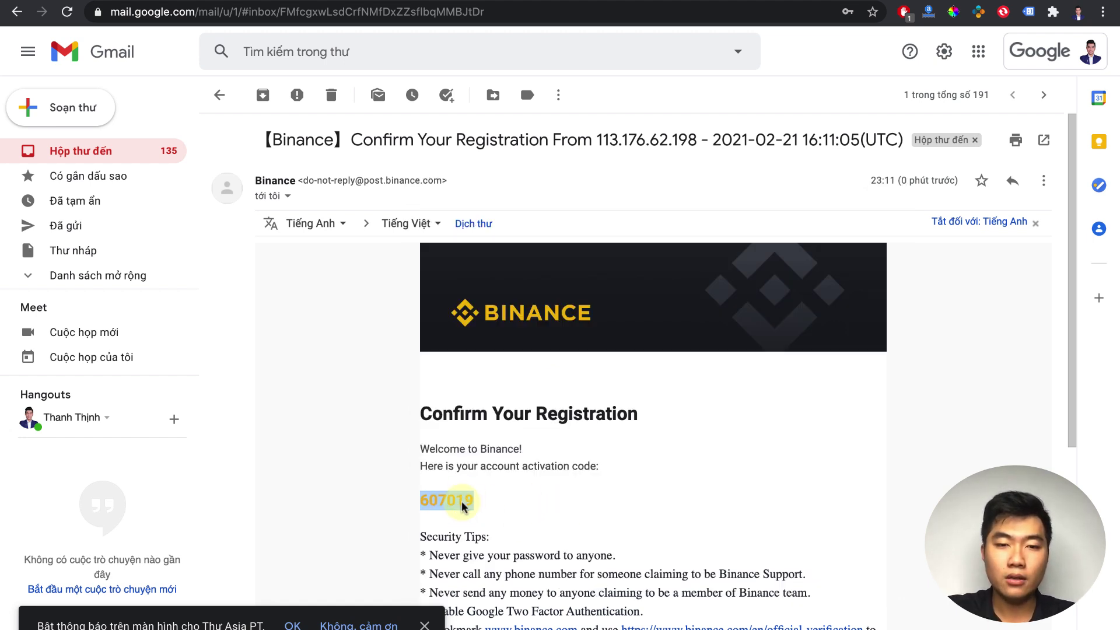
pyautogui.rightClick(458, 500)
pyautogui.click(479, 495)
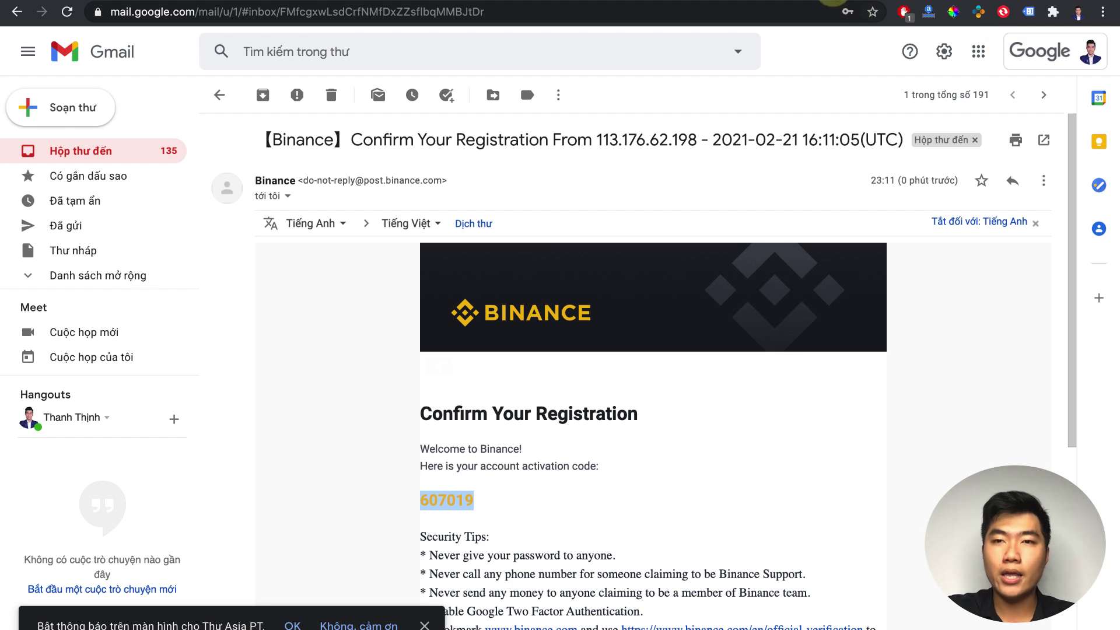
pyautogui.hotkey('ctrl', 'Tab')
pyautogui.hotkey('ctrl', 'v')
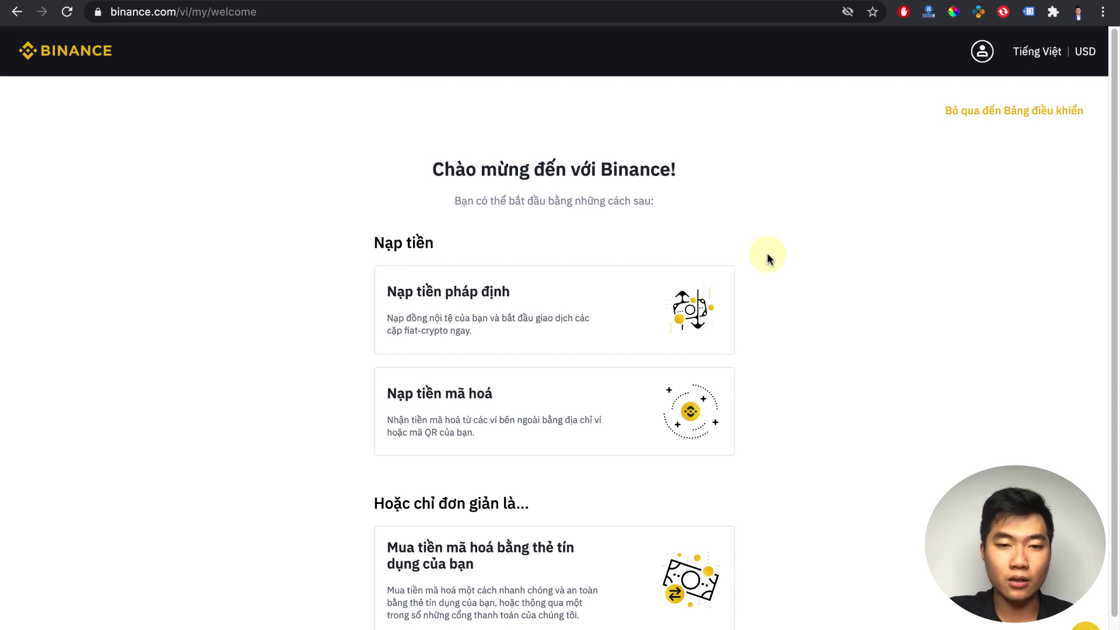
# - Skip past the welcome page straight to the Binance account dashboard
pyautogui.scroll(-1, 768, 253)
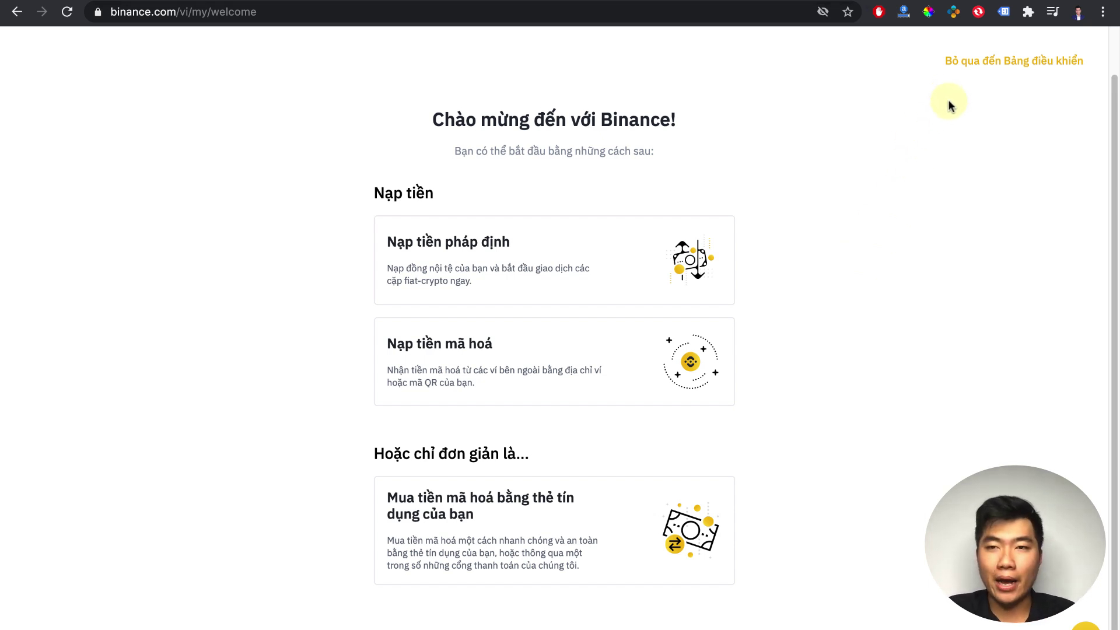
pyautogui.click(1005, 63)
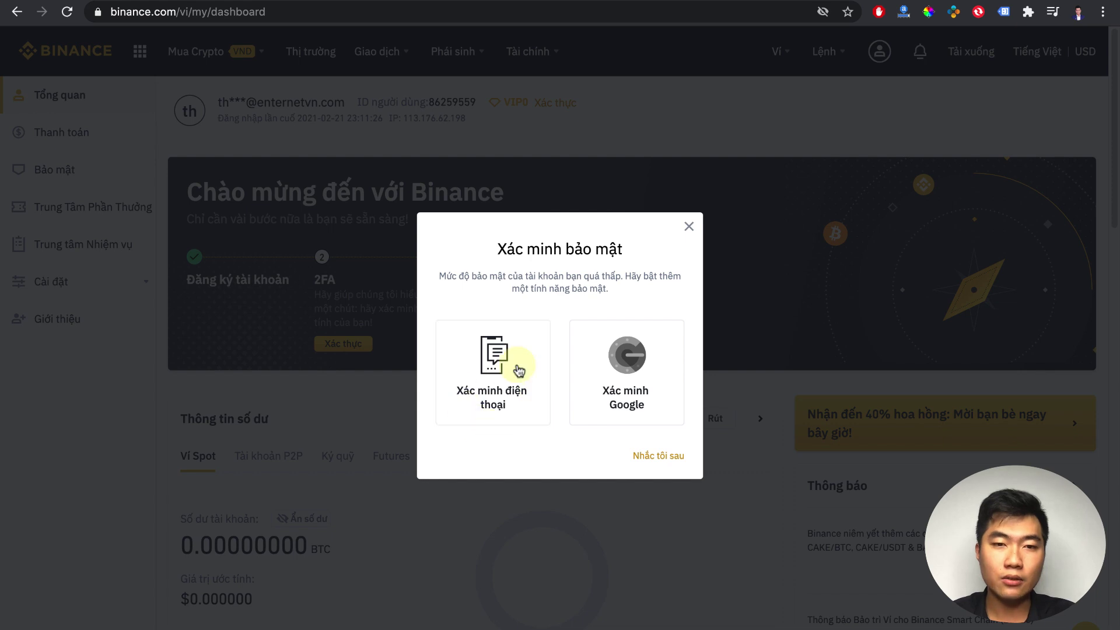
# - Choose phone verification, set the country code to Vietnam +84, and enter the phone number
pyautogui.click(489, 395)
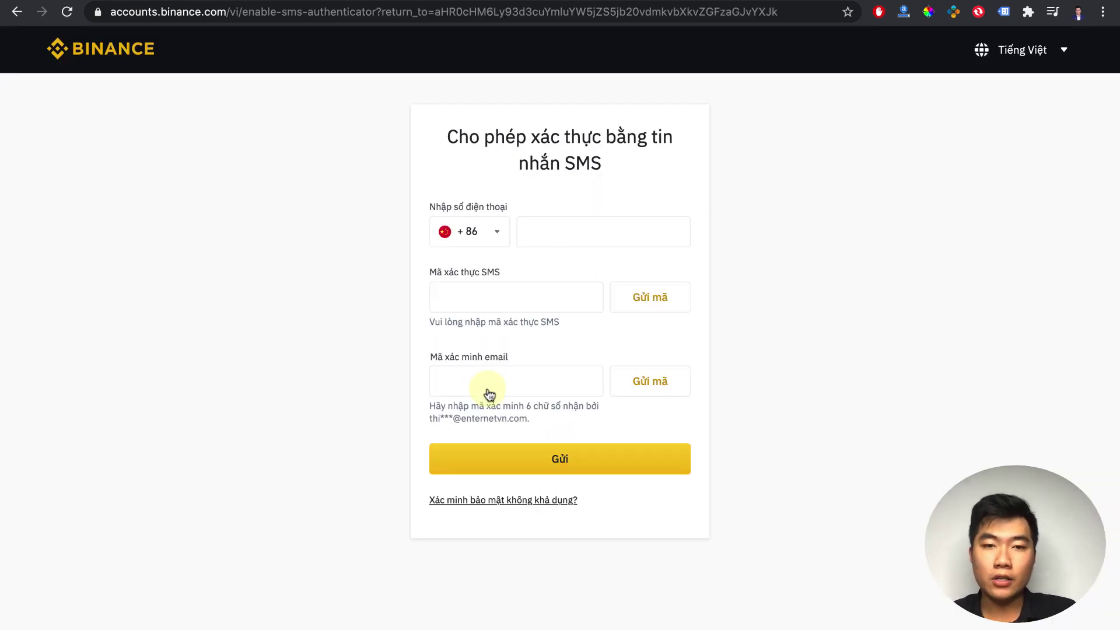
pyautogui.click(498, 232)
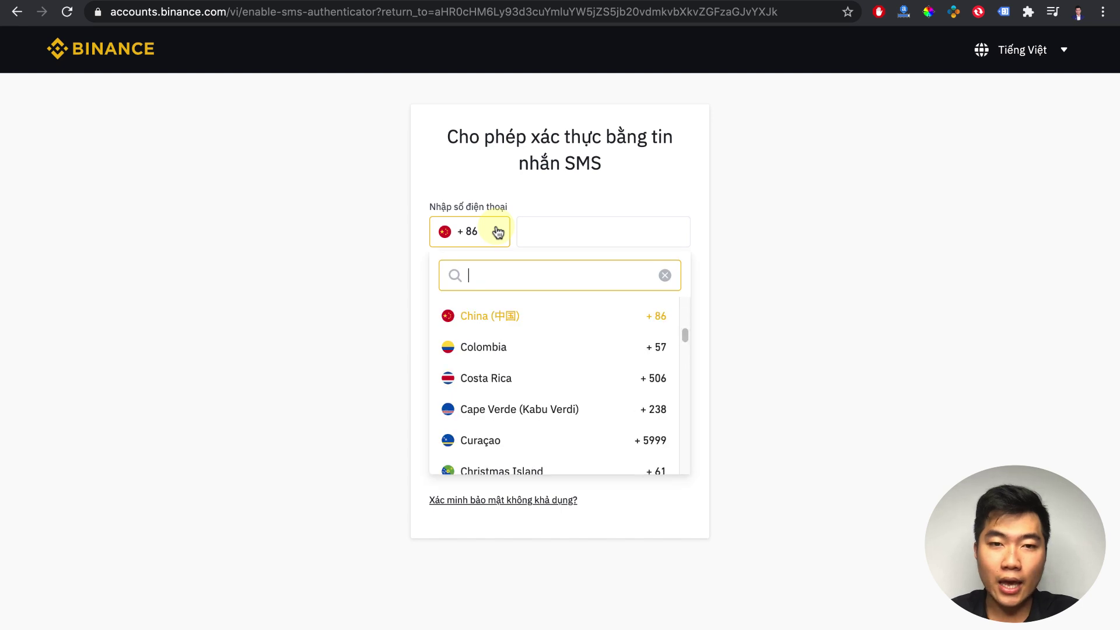
pyautogui.click(504, 284)
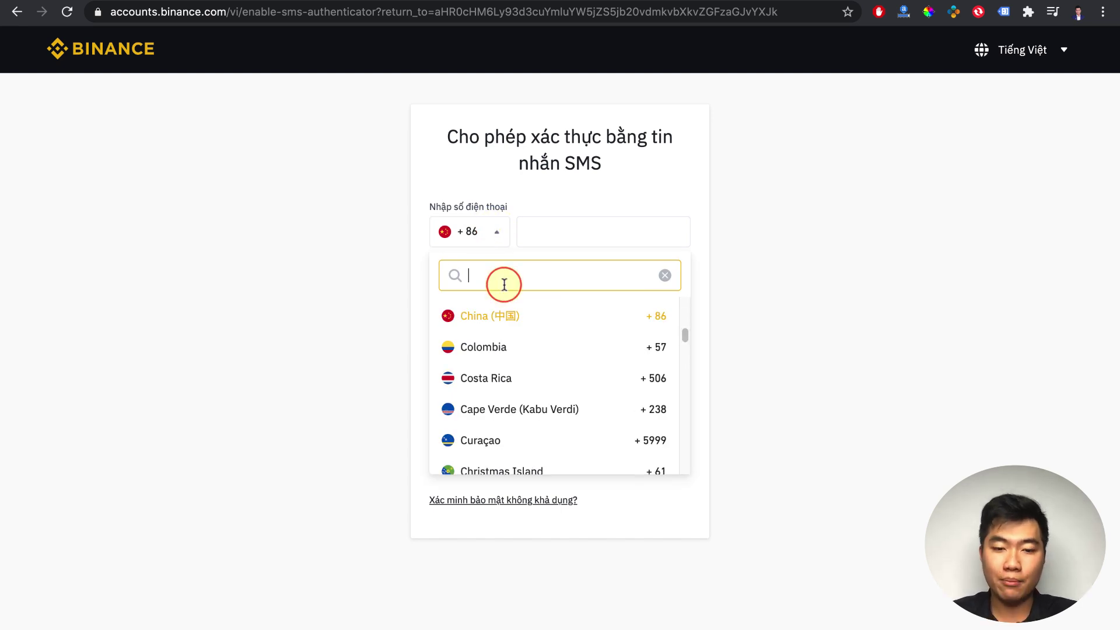
pyautogui.write('viet')
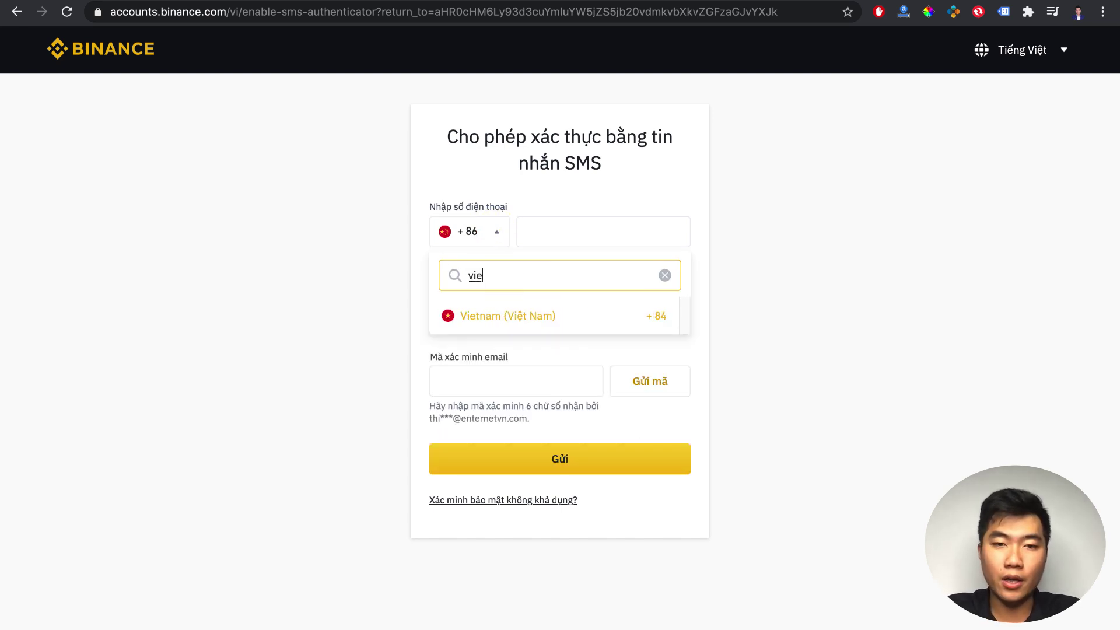
pyautogui.click(501, 317)
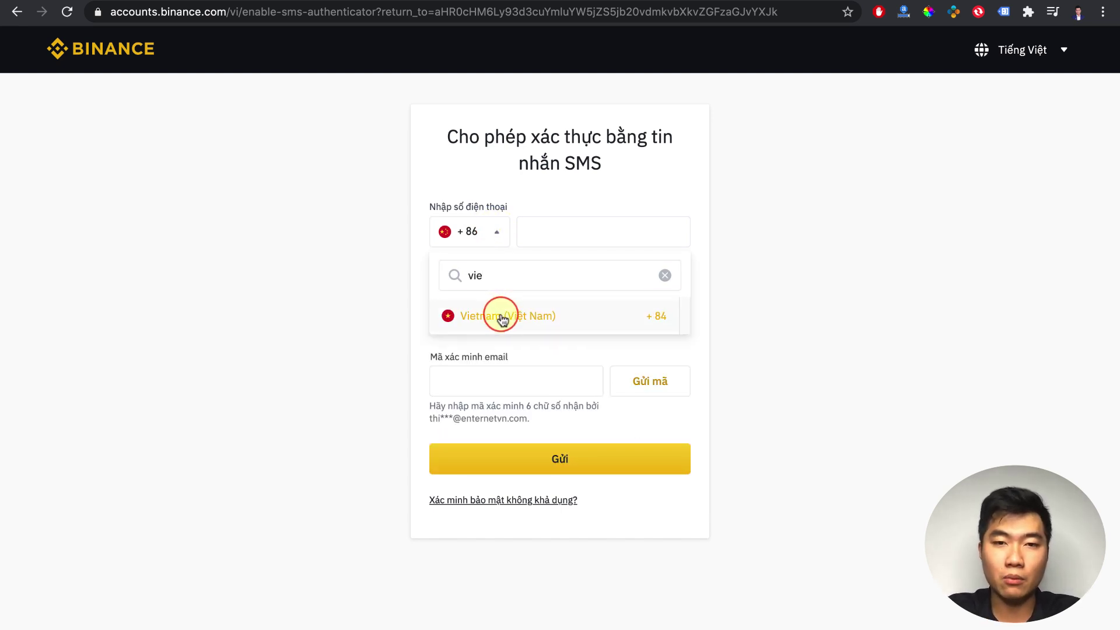
pyautogui.click(590, 241)
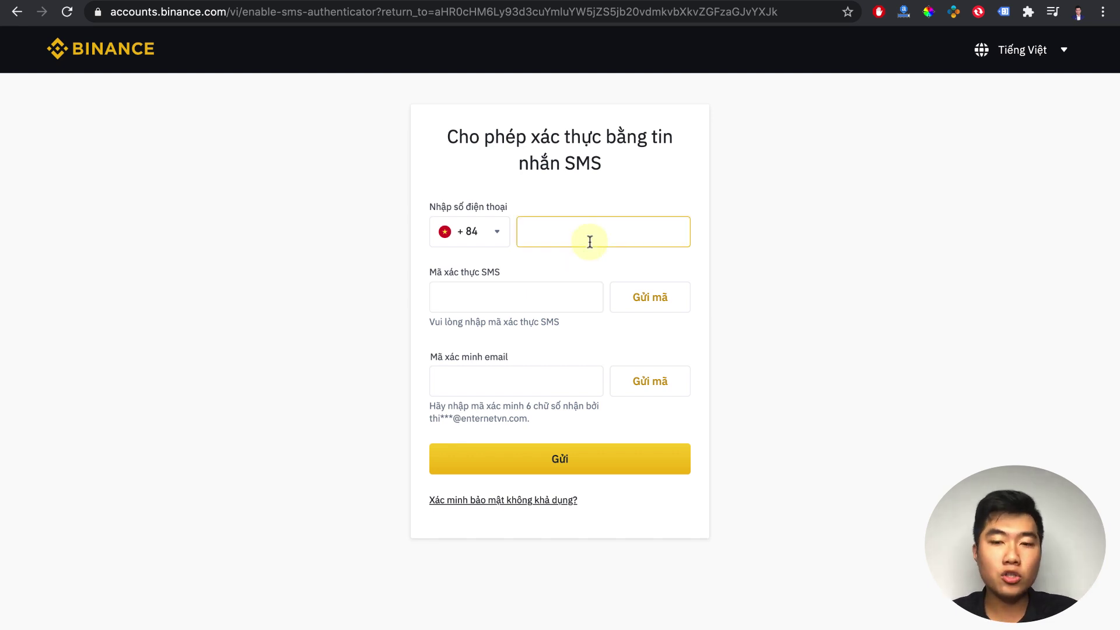
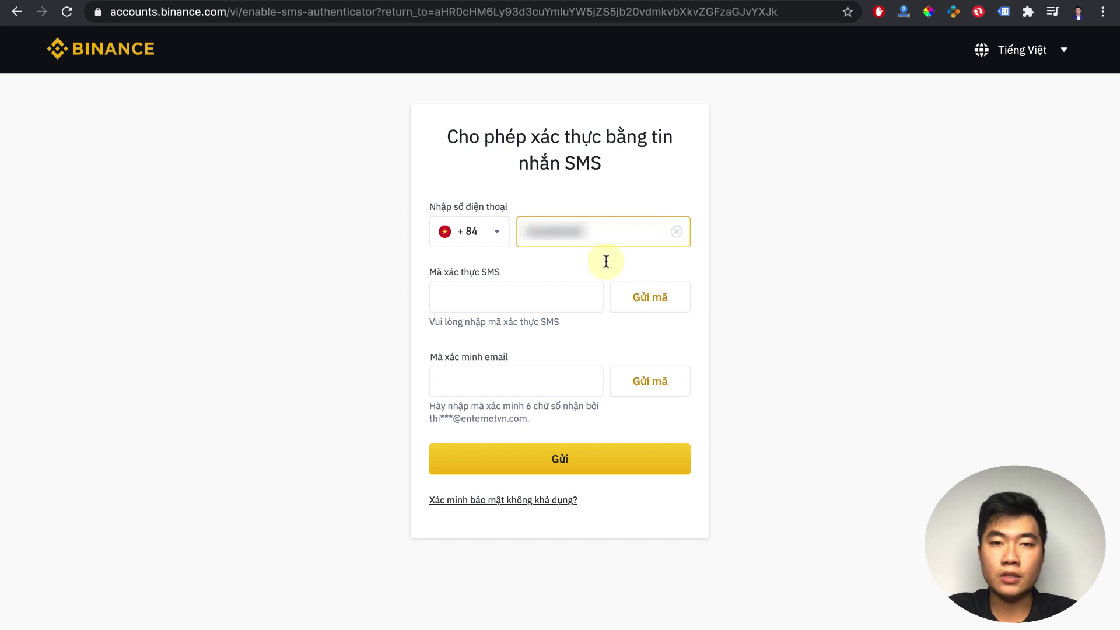
# - Request and enter the SMS code, then request the email verification code and check Gmail
pyautogui.click(554, 309)
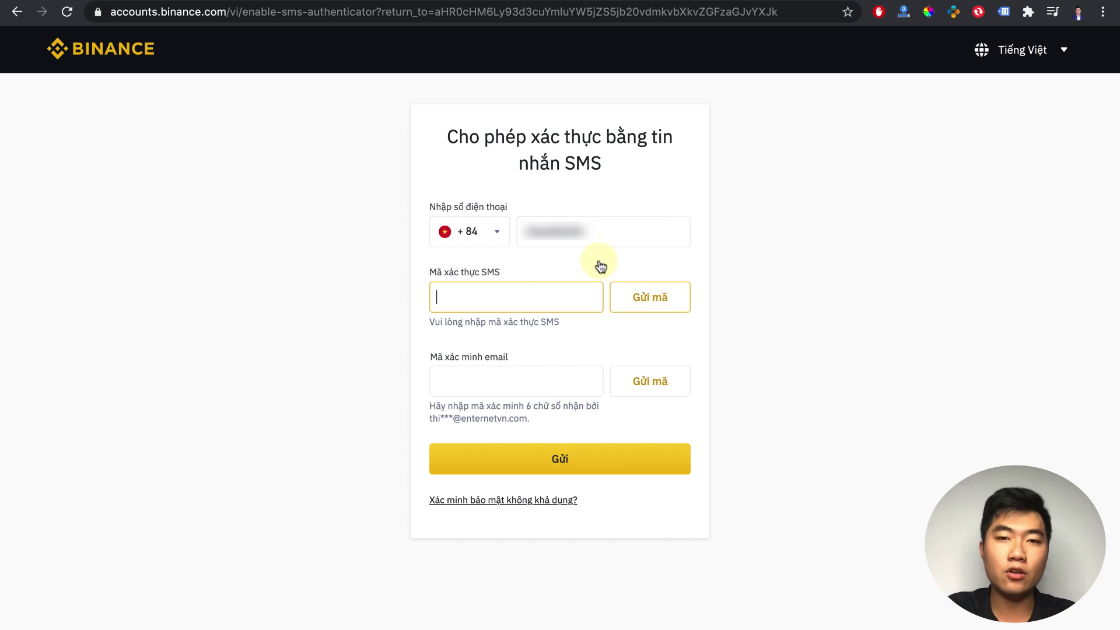
pyautogui.click(656, 304)
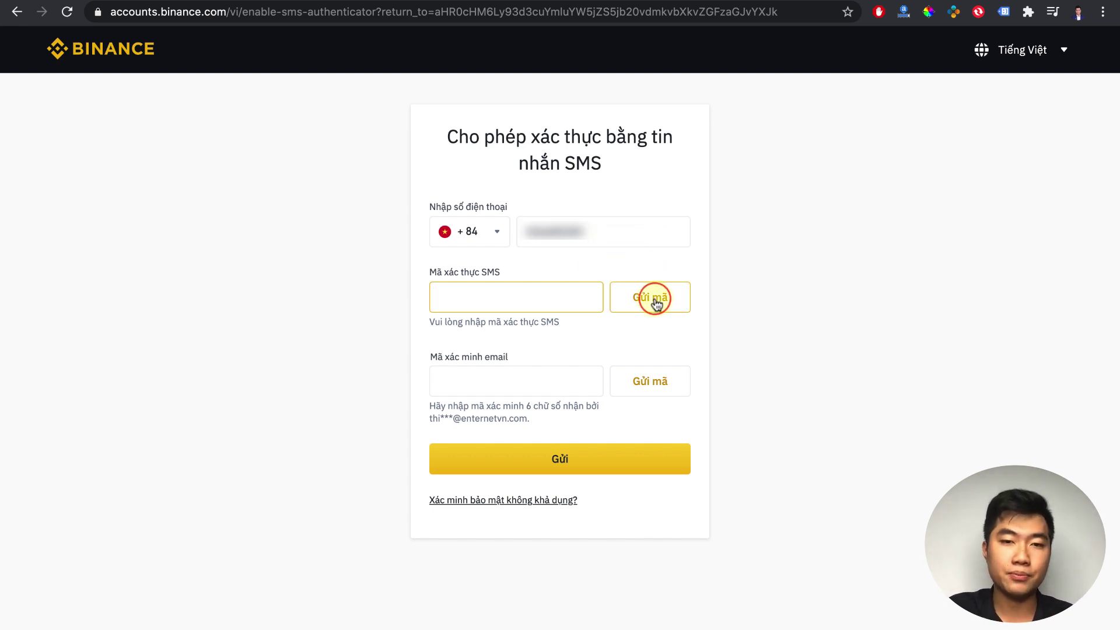
pyautogui.click(560, 304)
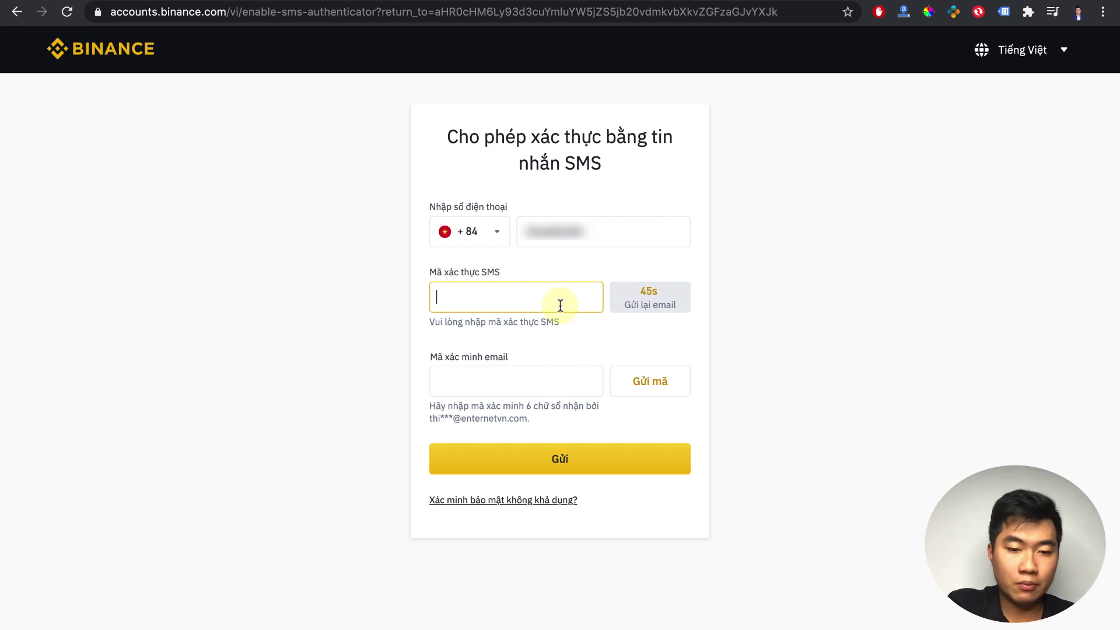
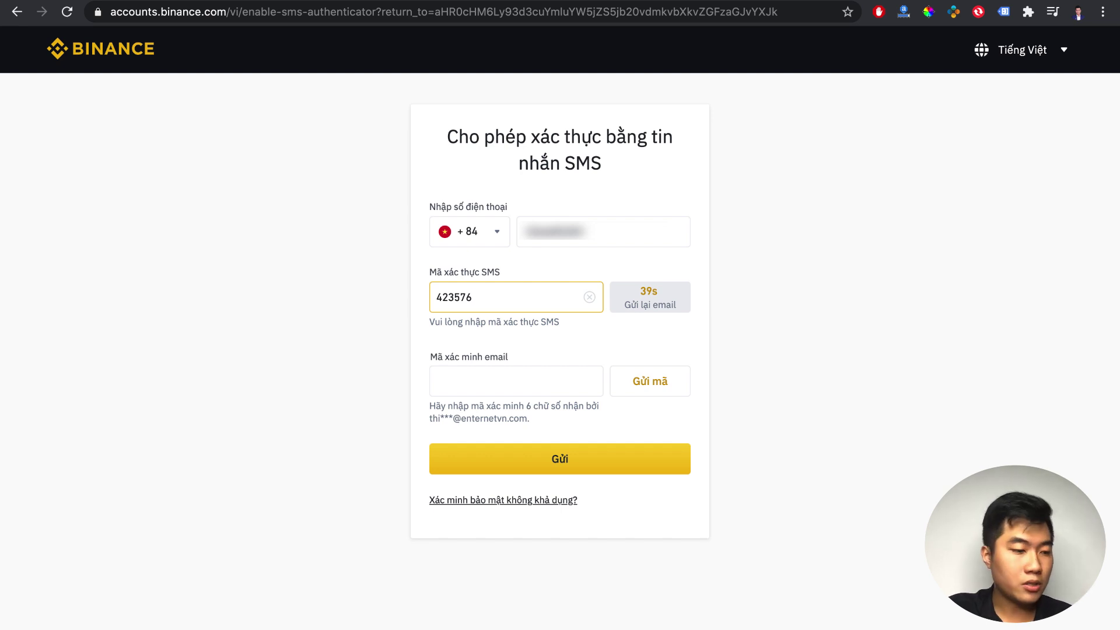
pyautogui.click(533, 369)
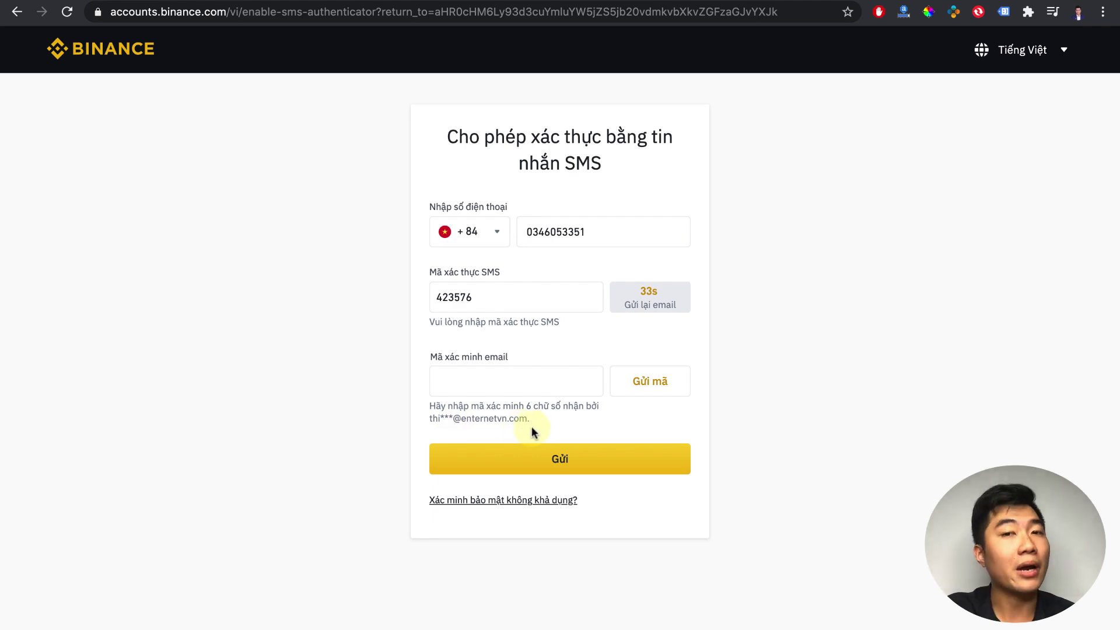
pyautogui.click(658, 391)
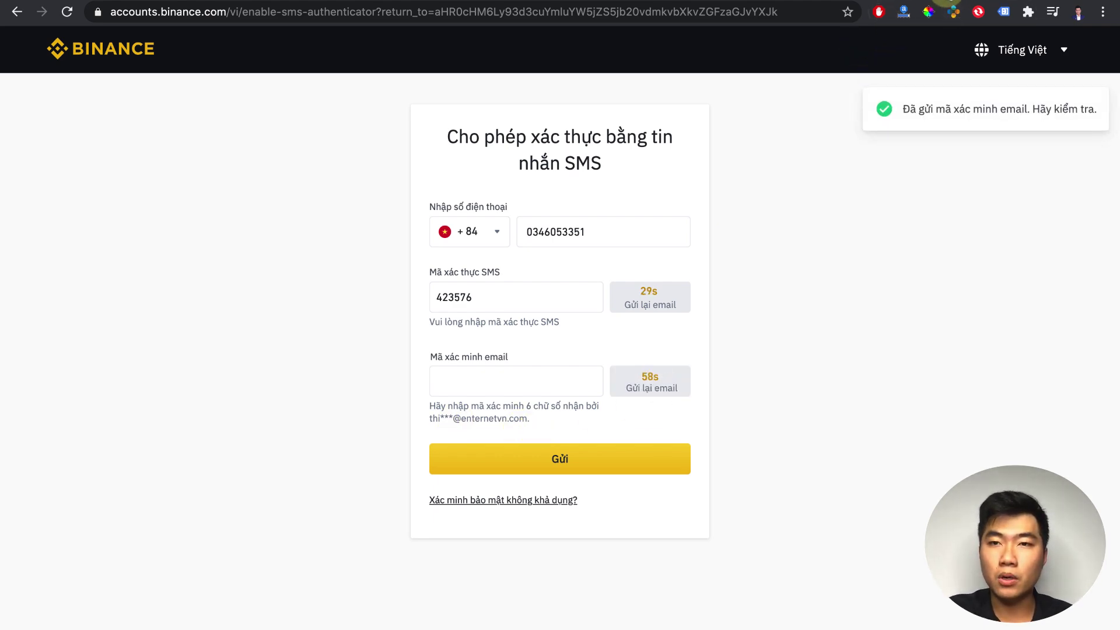
pyautogui.hotkey('ctrl', 'Tab')
pyautogui.click(218, 96)
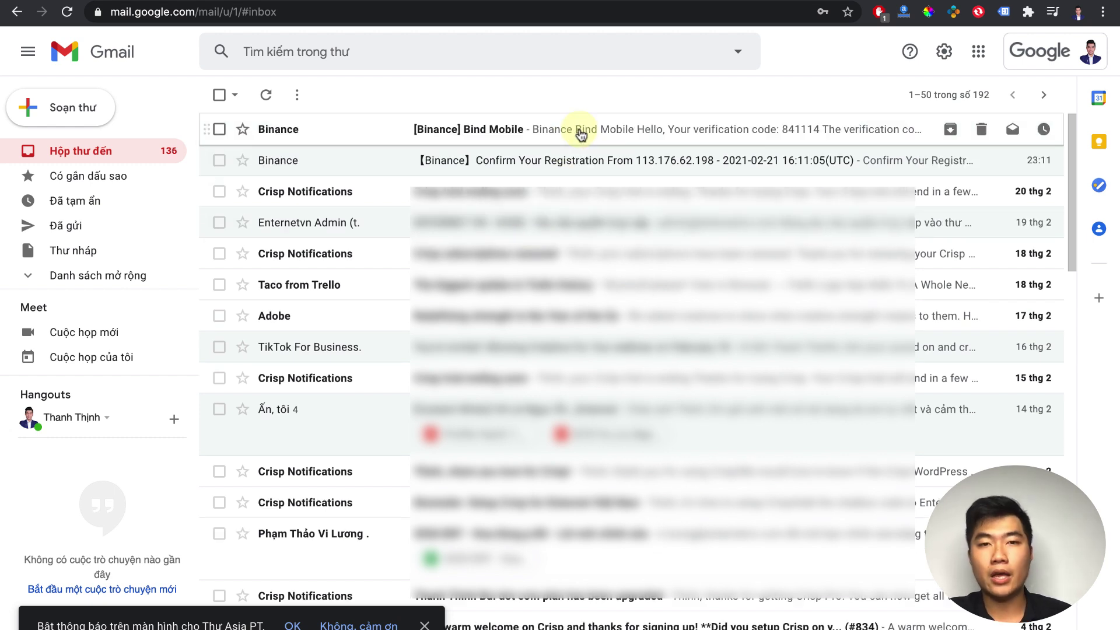
# - Copy the code from the Bind Mobile email into the email-code field and submit the form
pyautogui.click(581, 133)
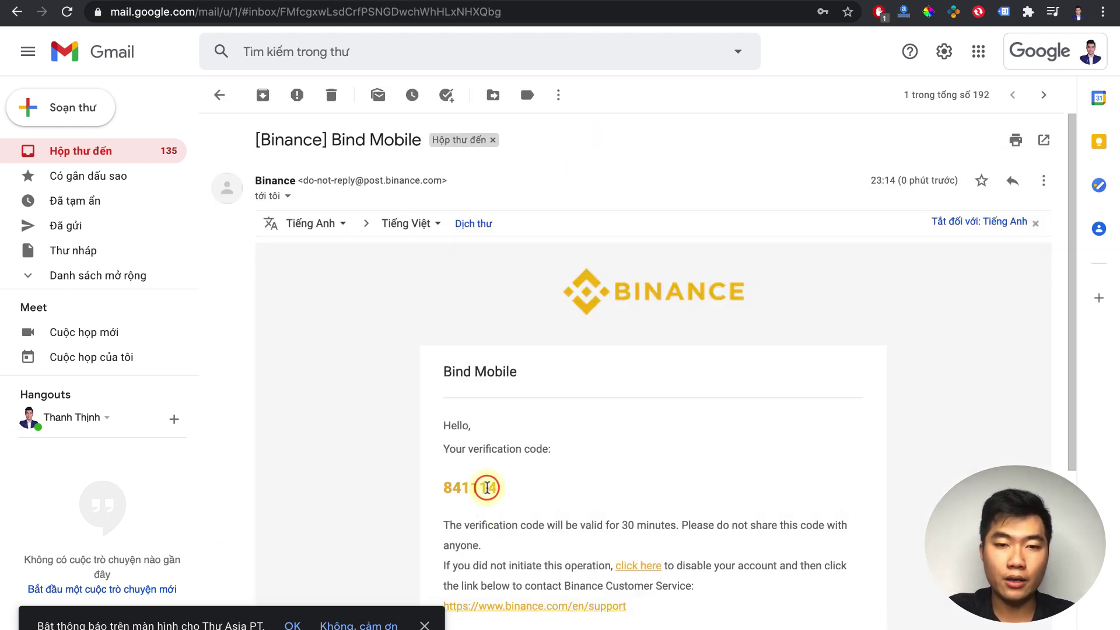
pyautogui.doubleClick(488, 488)
pyautogui.hotkey('ctrl', 'c')
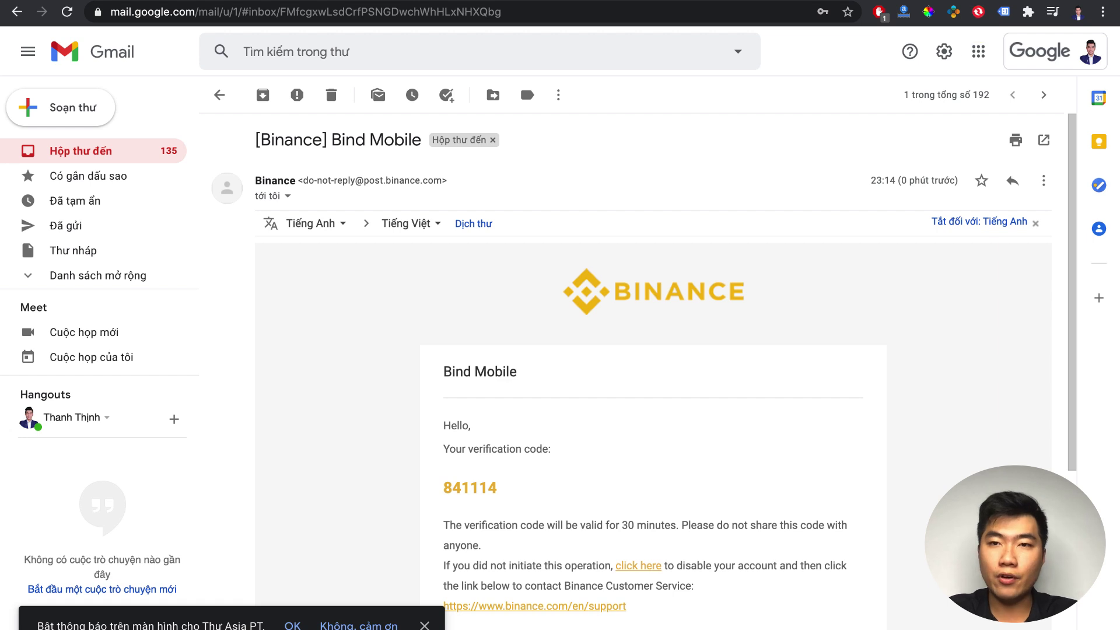
pyautogui.hotkey('ctrl', 'Tab')
pyautogui.click(492, 378)
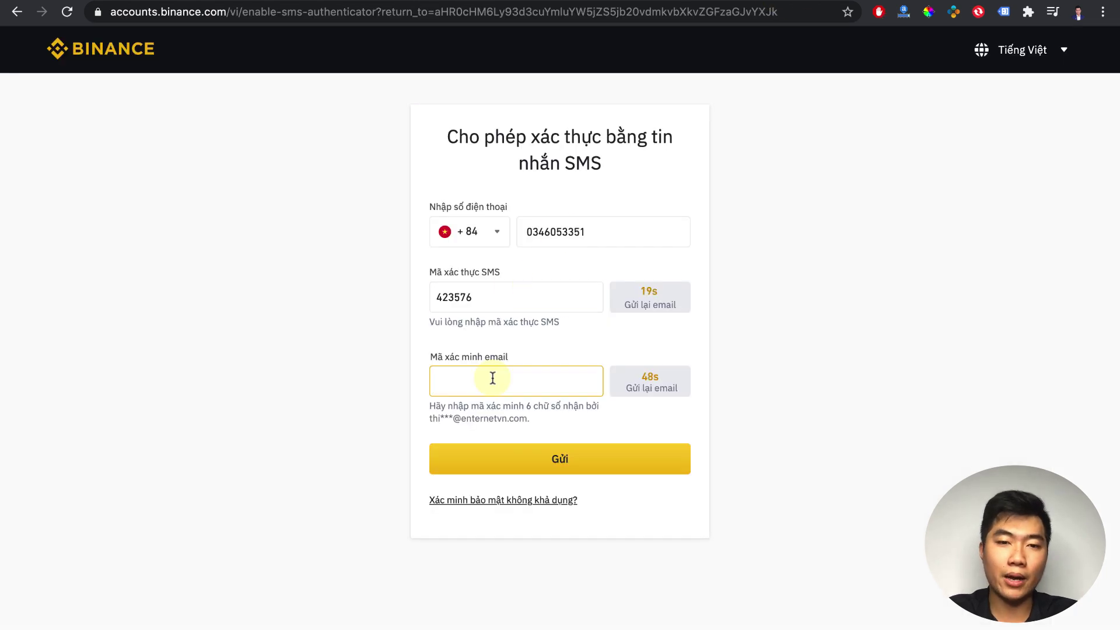
pyautogui.hotkey('ctrl', 'v')
pyautogui.click(624, 454)
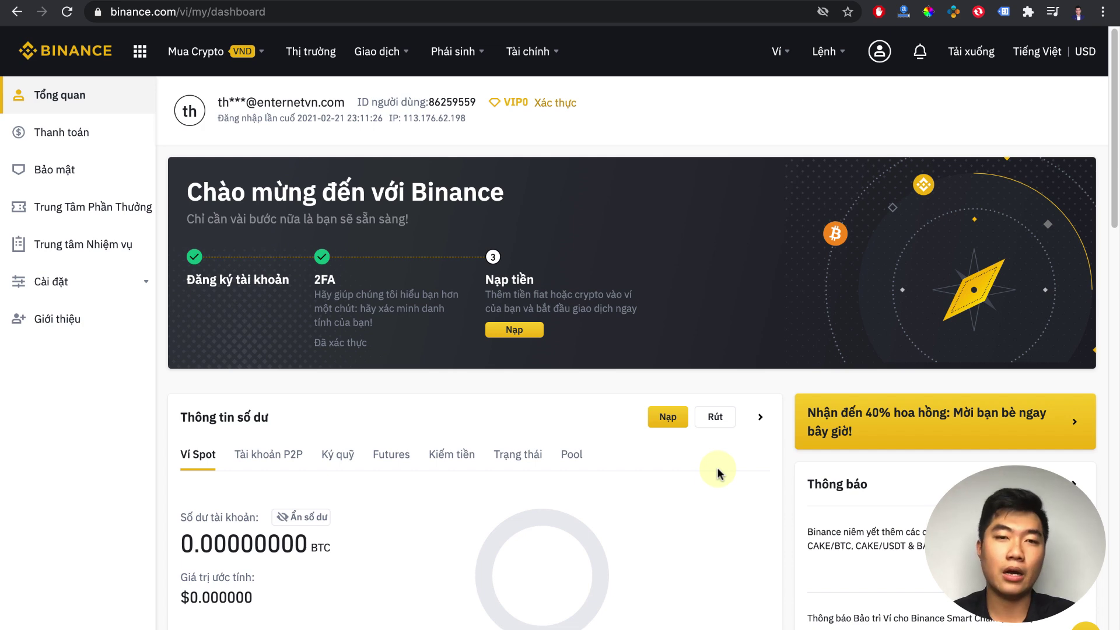
pyautogui.scroll(-2, 718, 470)
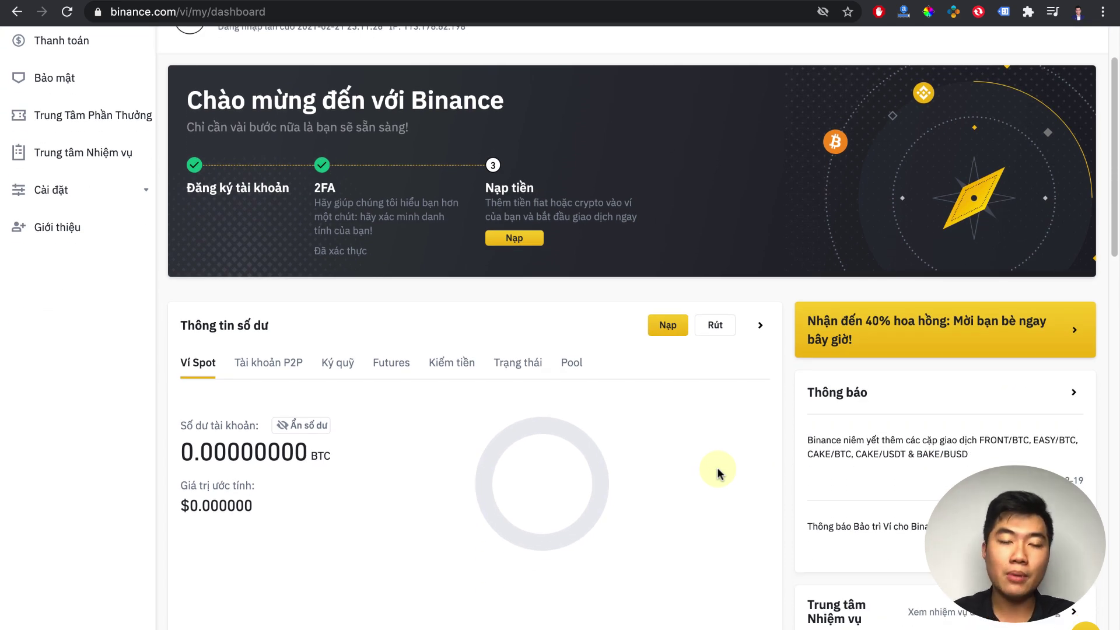
pyautogui.scroll(-7, 719, 474)
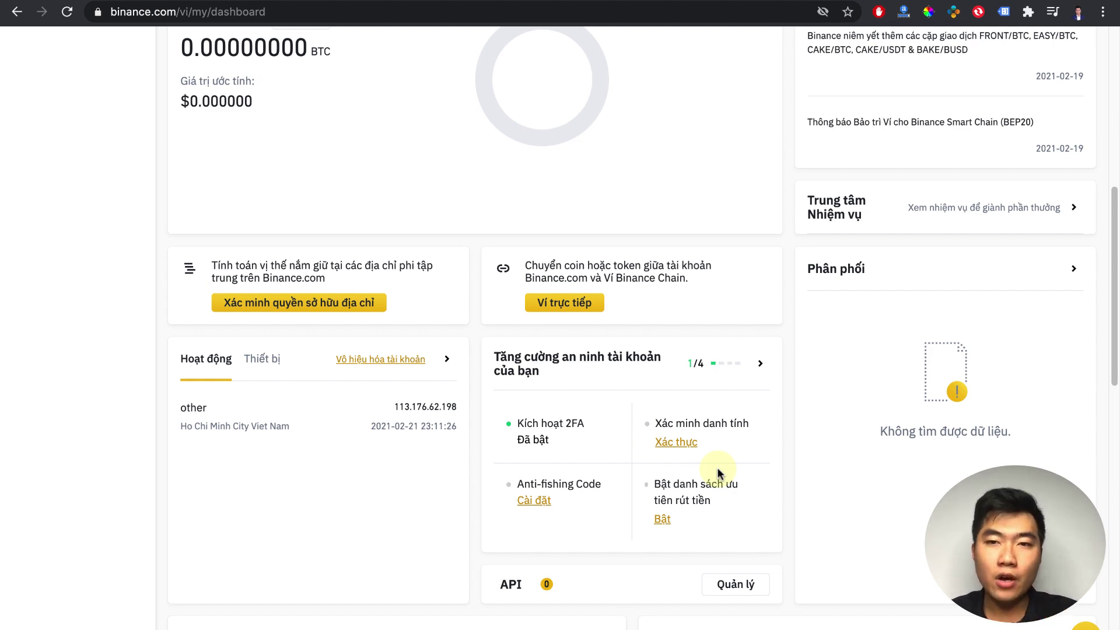
pyautogui.scroll(-9, 716, 467)
pyautogui.scroll(-3, 716, 467)
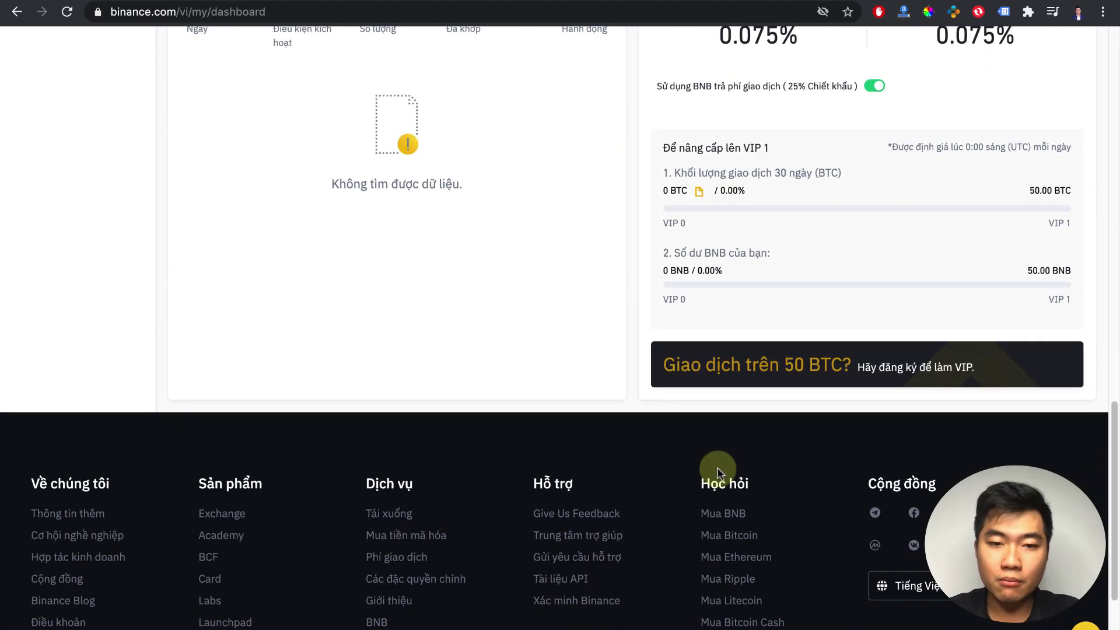
pyautogui.scroll(5, 717, 469)
pyautogui.scroll(4, 718, 470)
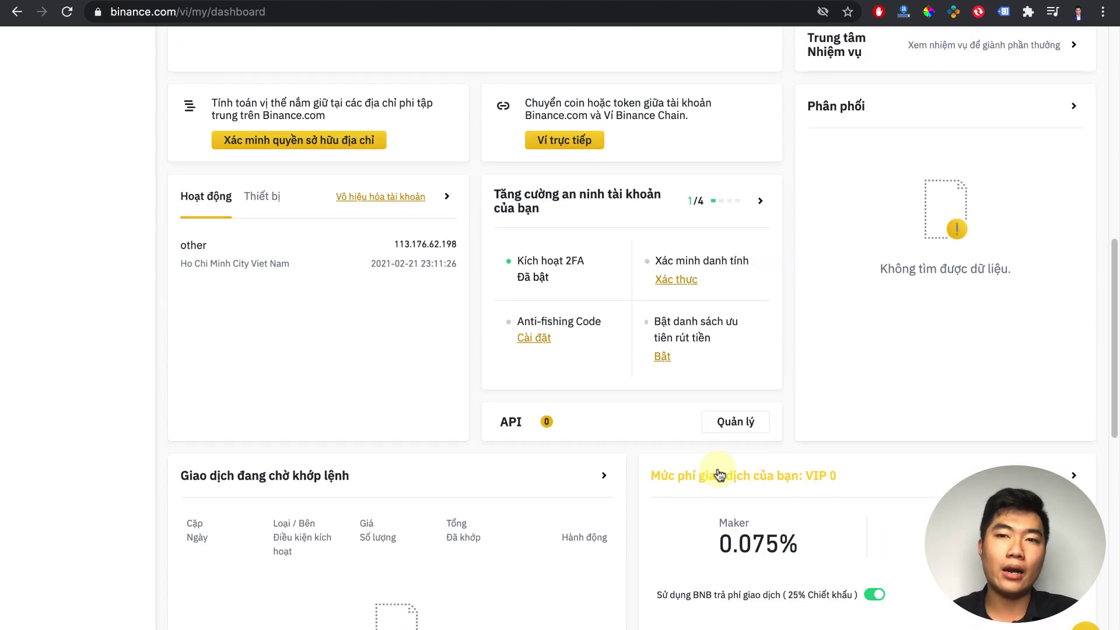
pyautogui.scroll(4, 719, 475)
pyautogui.scroll(4, 718, 473)
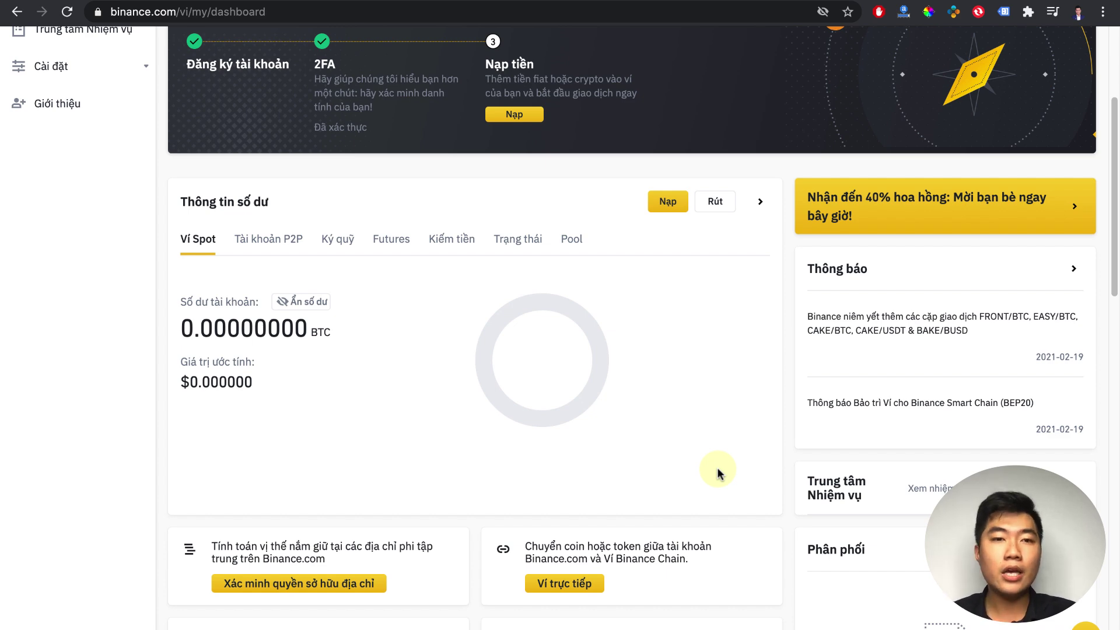
pyautogui.scroll(-1, 718, 470)
pyautogui.scroll(-2, 717, 470)
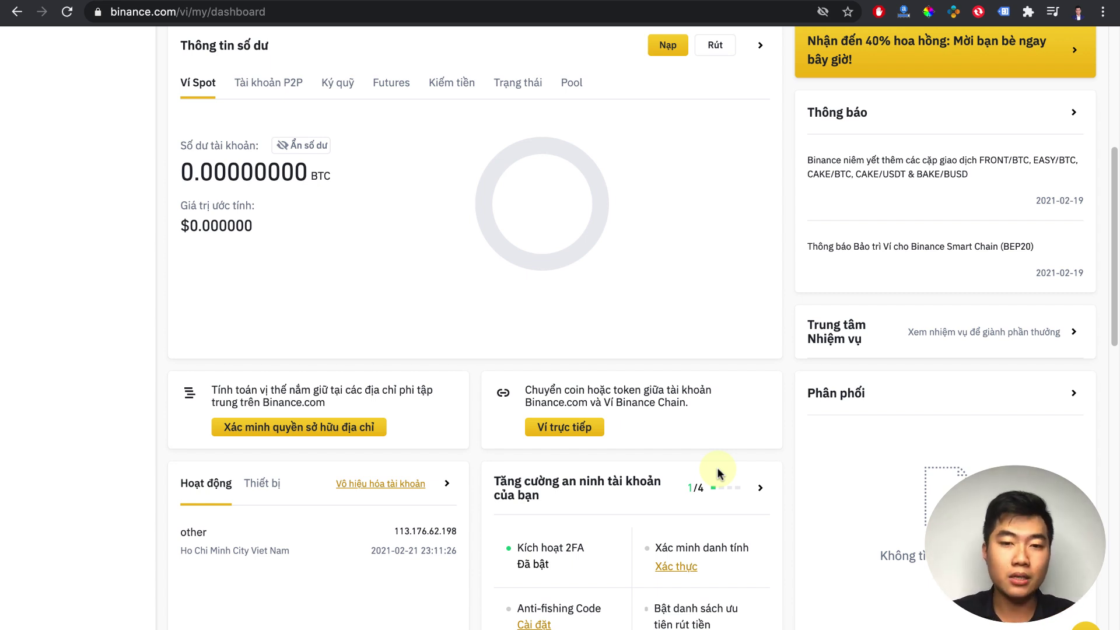
pyautogui.scroll(-2, 717, 470)
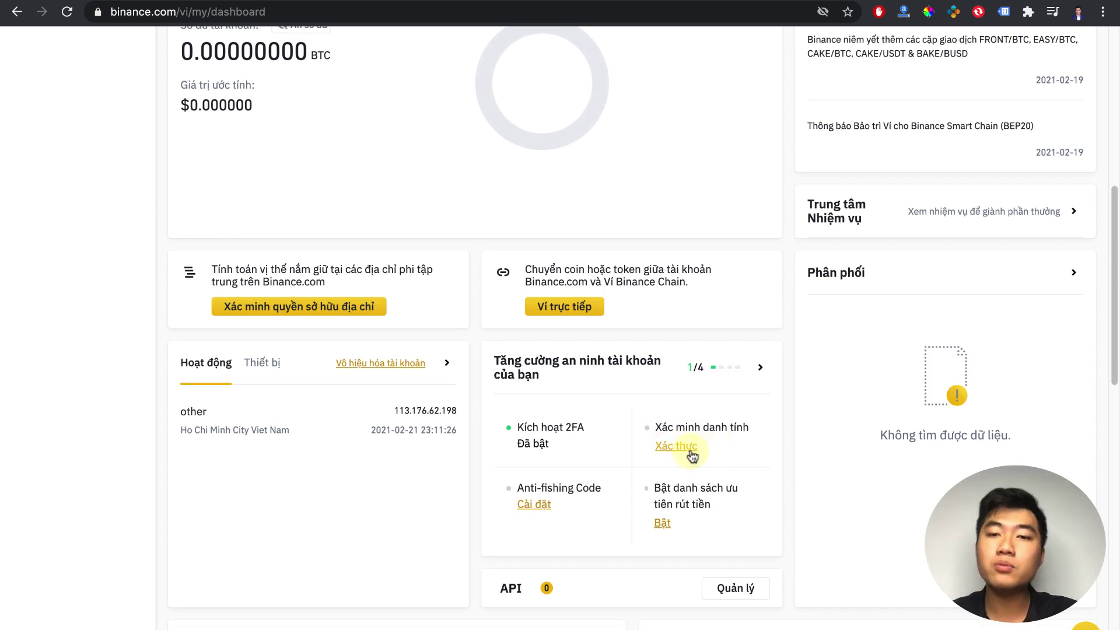
# - Open the Basic Information verification page and start personal identity verification
pyautogui.click(690, 453)
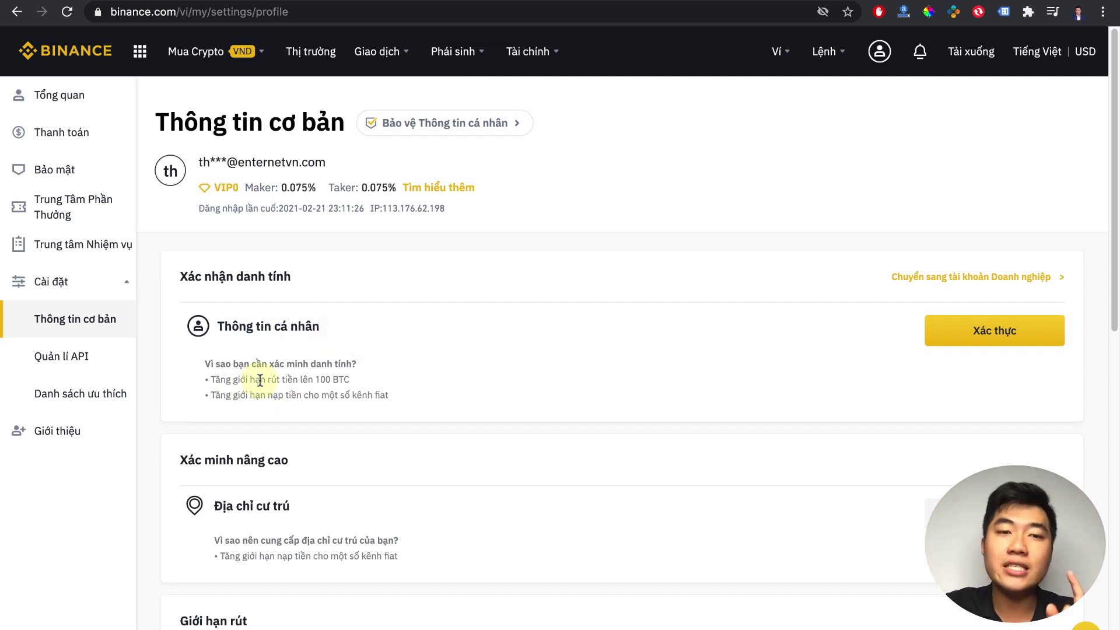
pyautogui.tripleClick(280, 380)
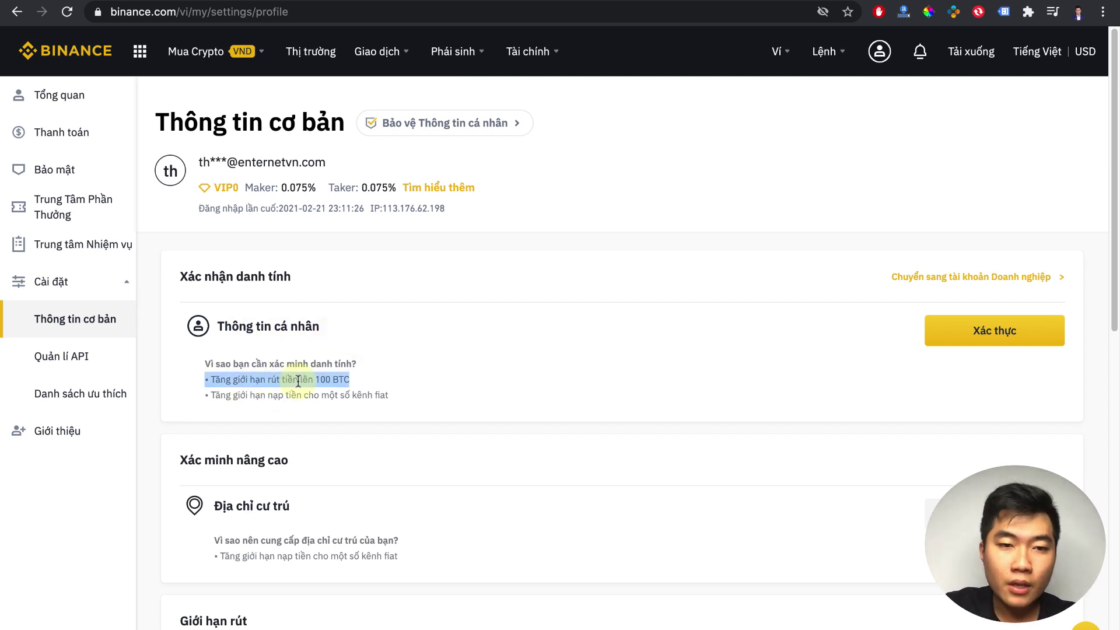
pyautogui.click(418, 403)
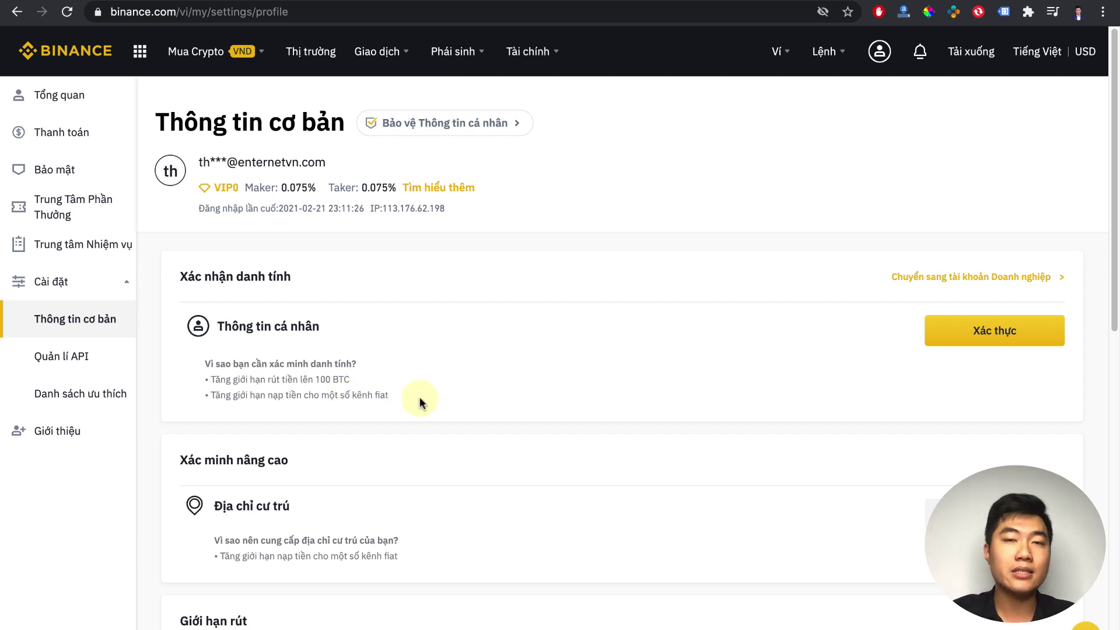
pyautogui.click(996, 331)
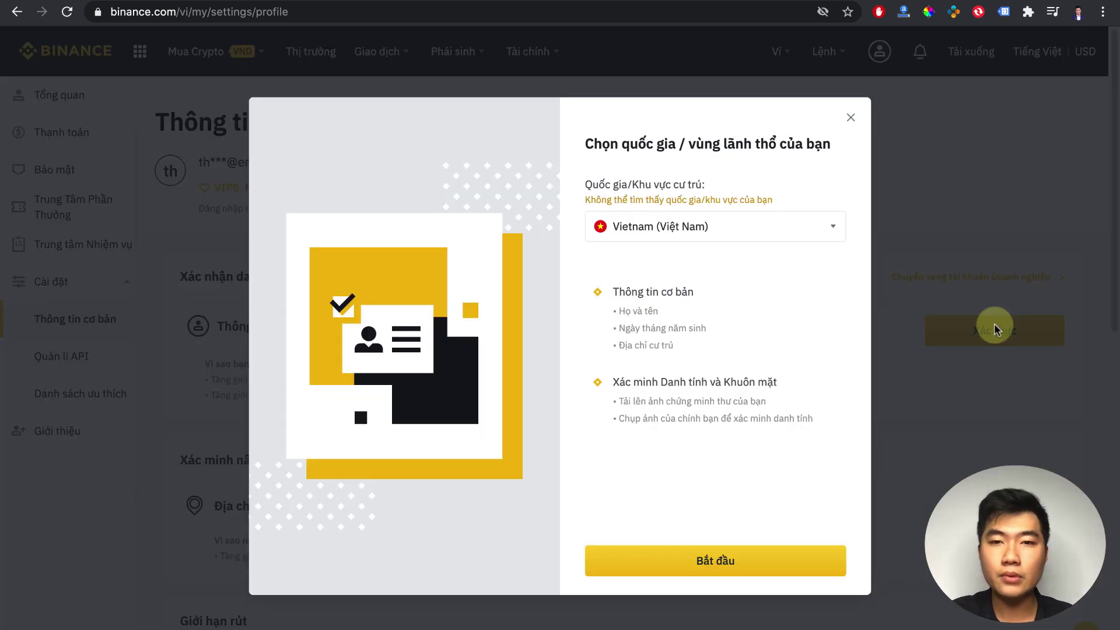
# - Keep Vietnam as the country of residence and begin the verification form
pyautogui.click(761, 241)
pyautogui.click(809, 183)
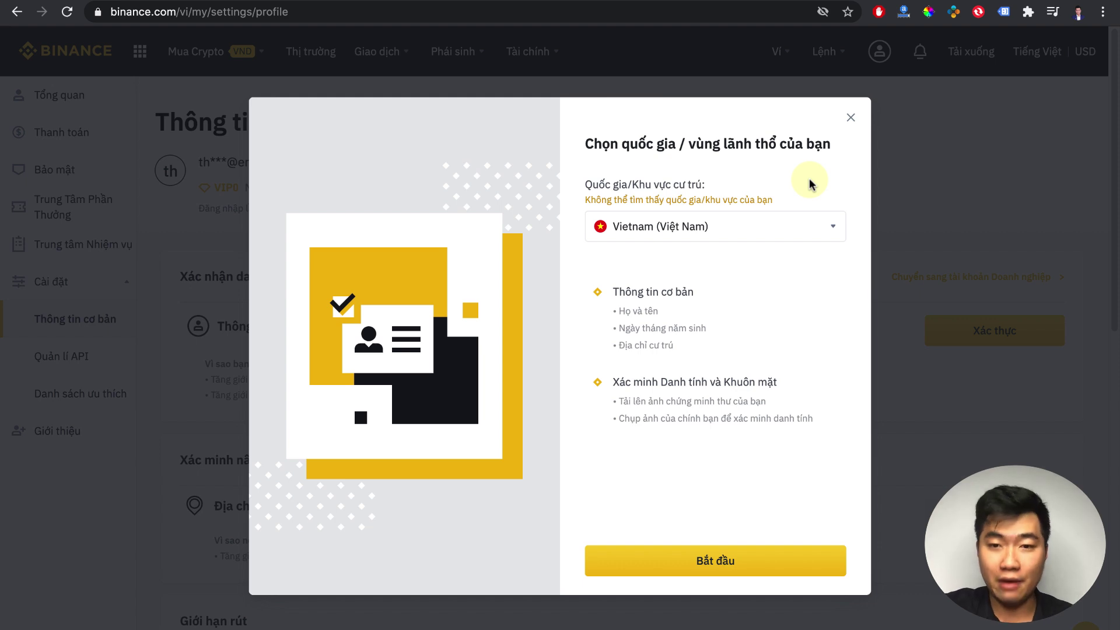
pyautogui.click(708, 563)
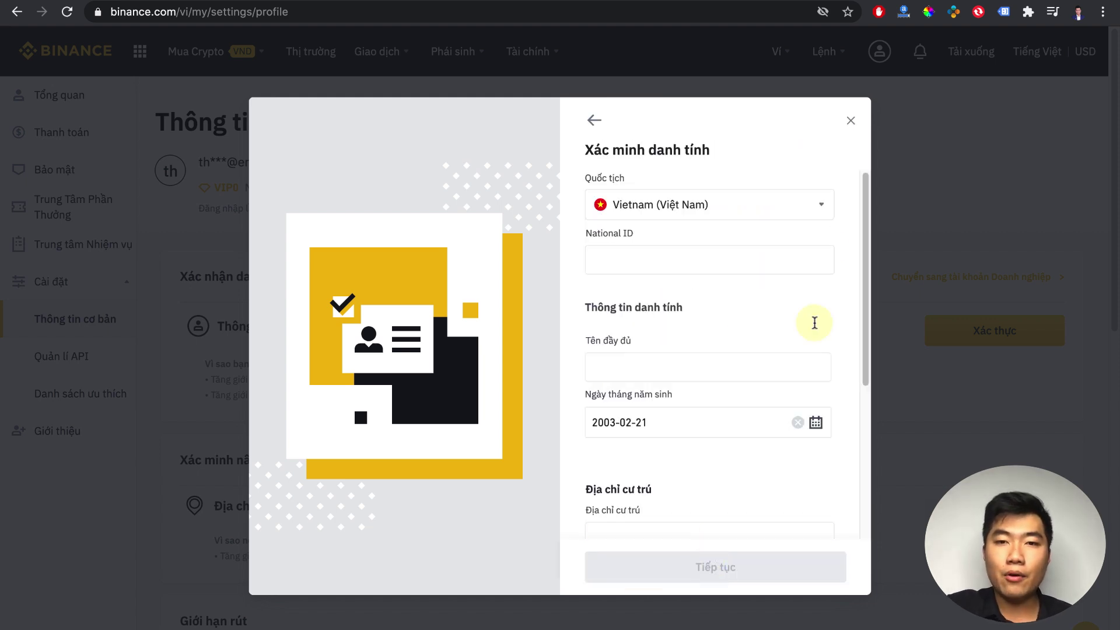
pyautogui.click(779, 255)
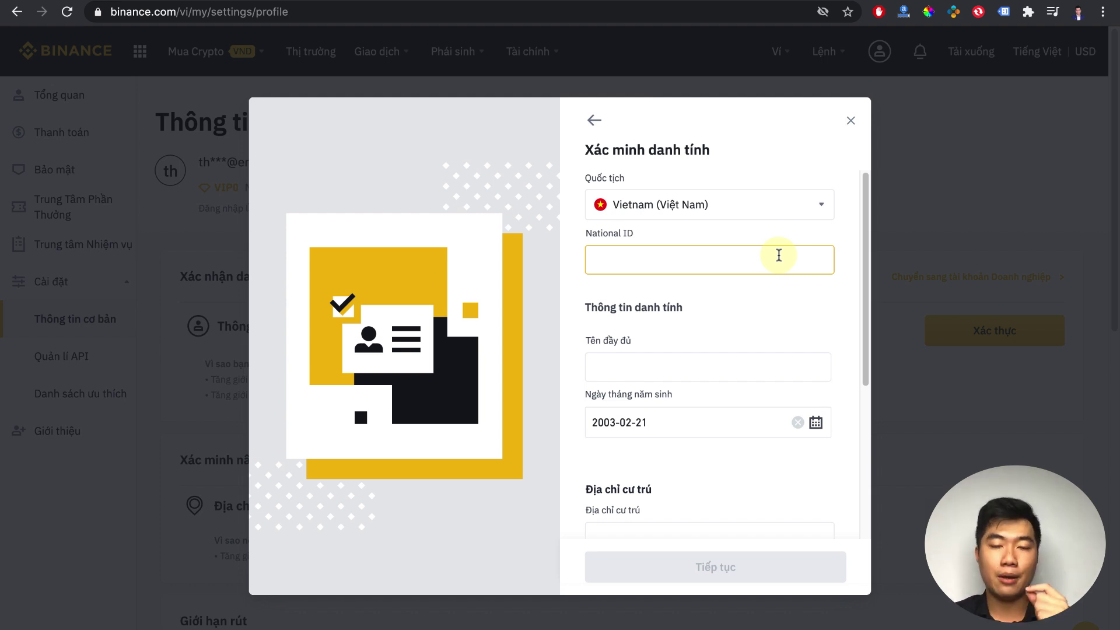
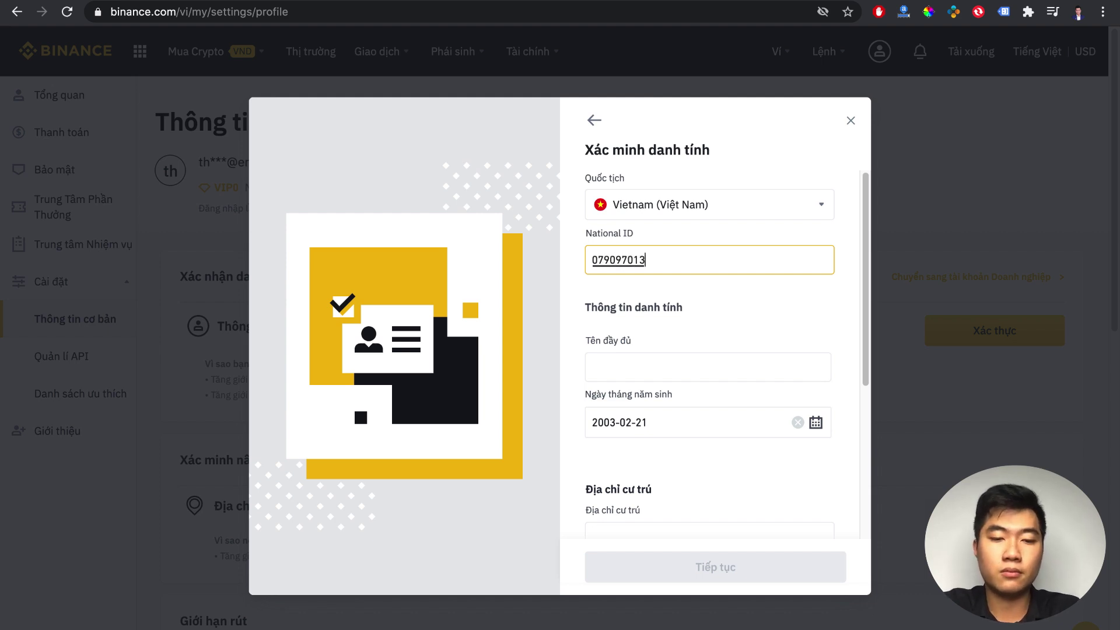
# - Enter the national ID number and full name, fixing a typo in the name
pyautogui.click(740, 370)
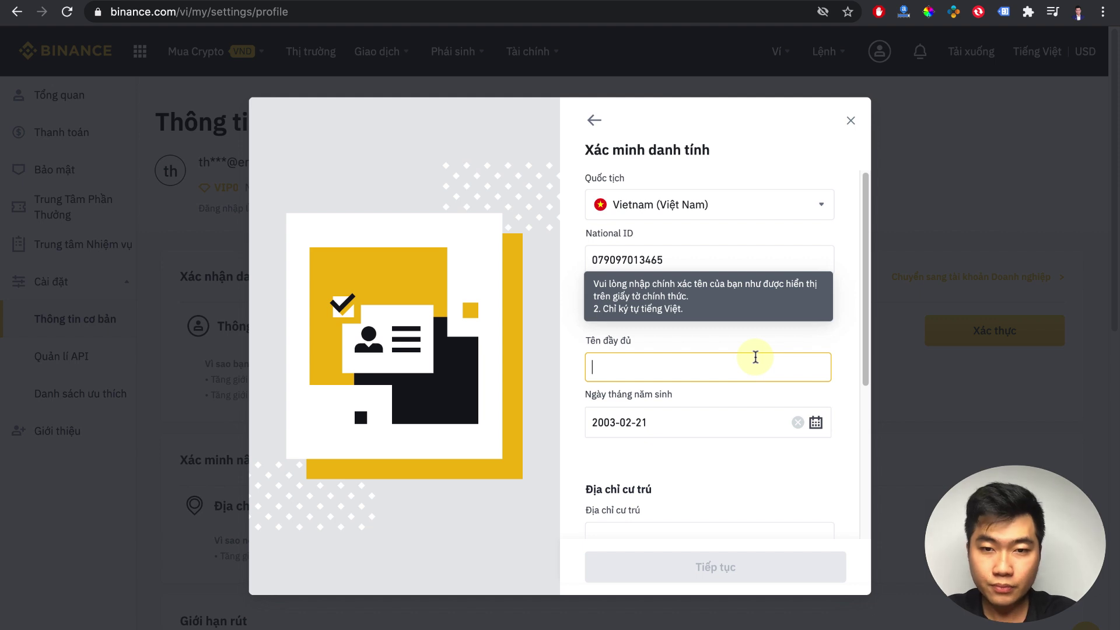
pyautogui.scroll(-2, 756, 357)
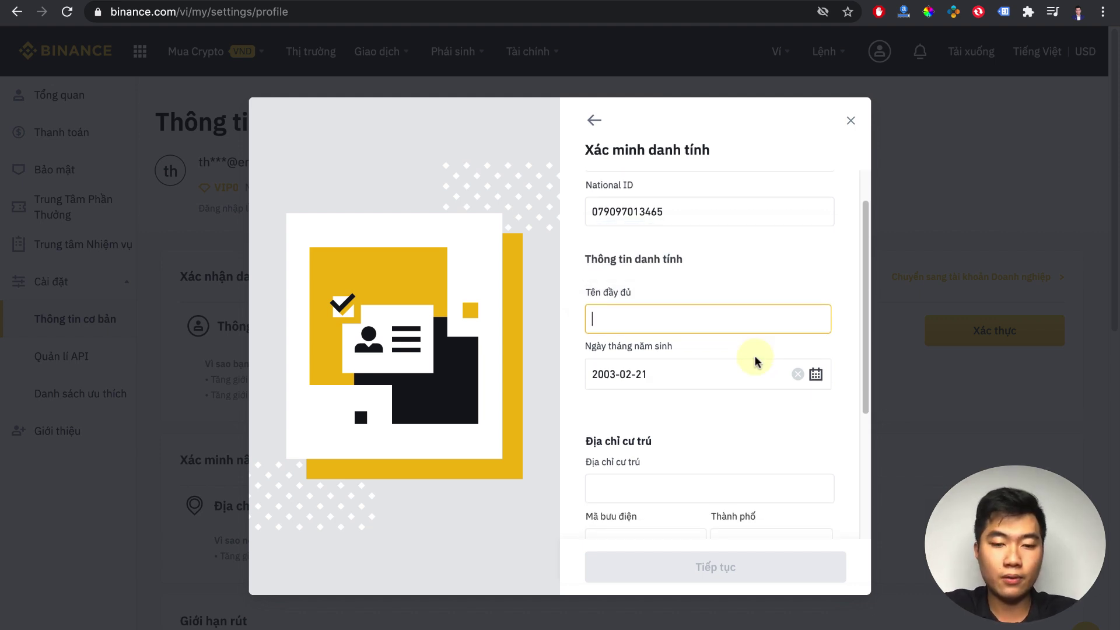
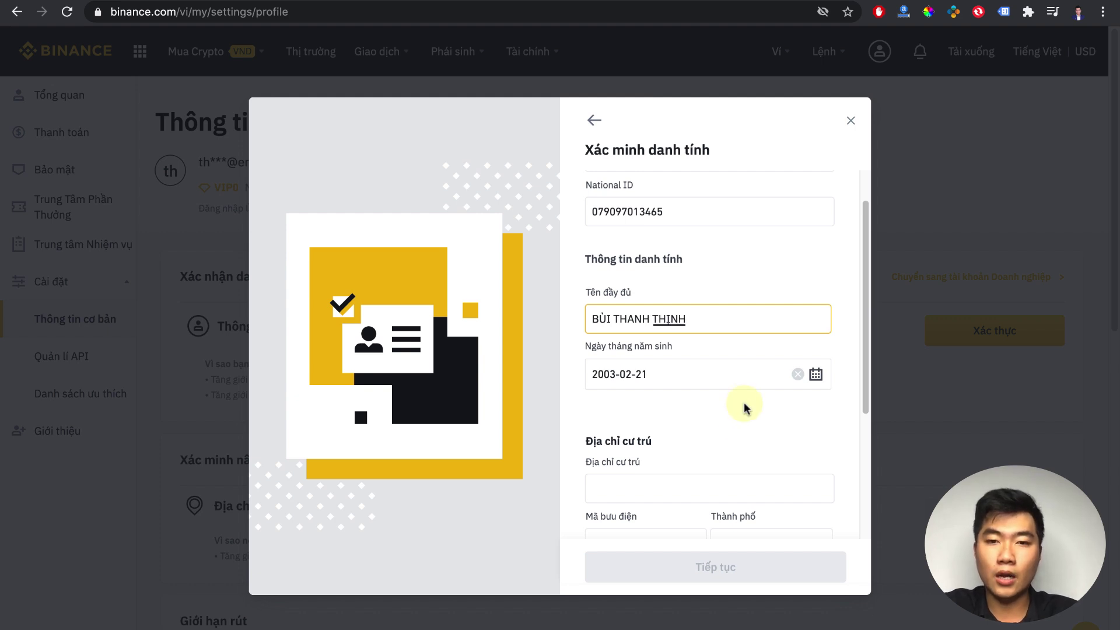
pyautogui.click(772, 379)
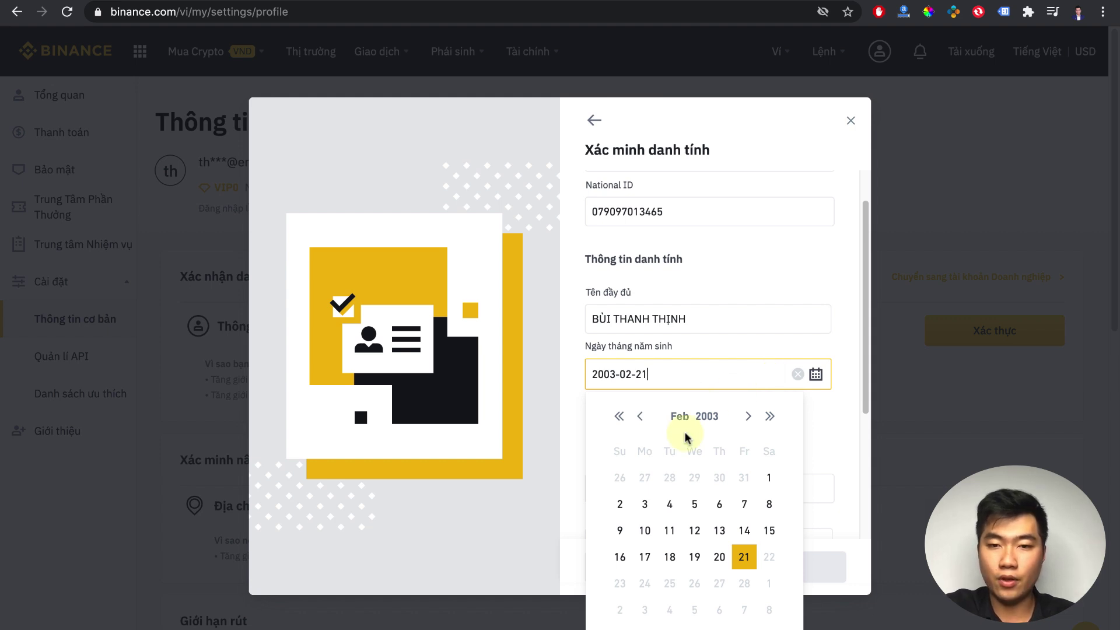
pyautogui.click(707, 417)
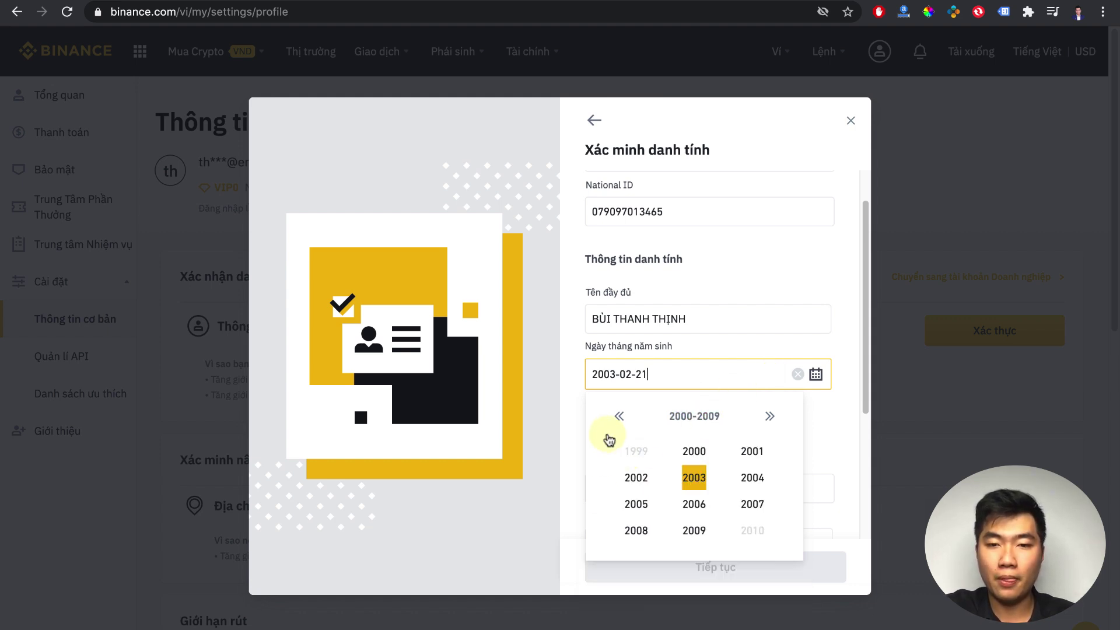
pyautogui.click(619, 416)
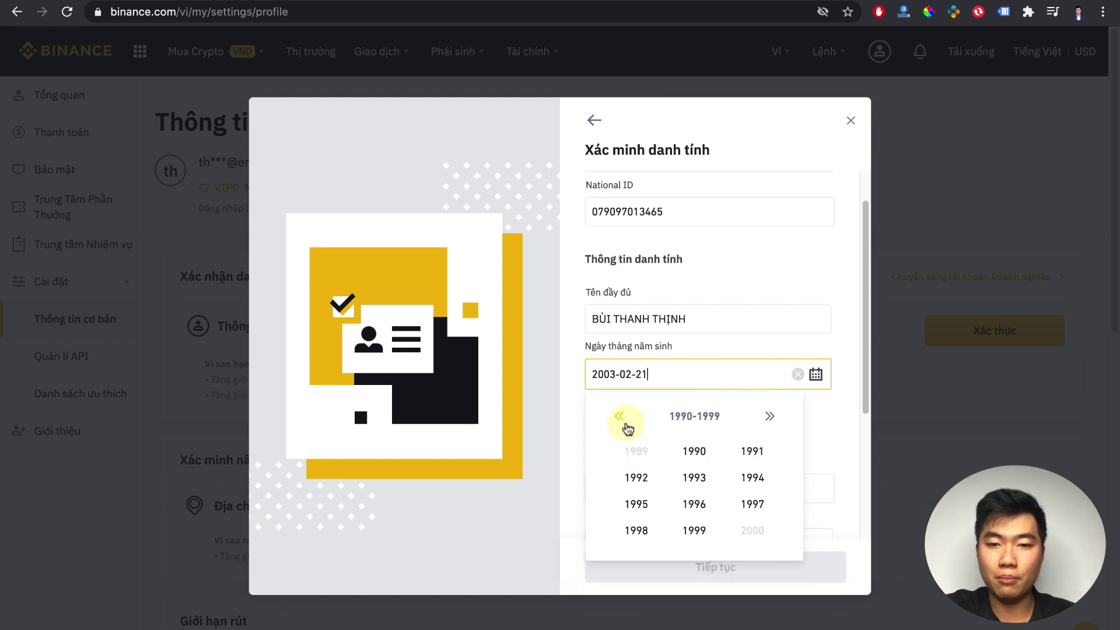
pyautogui.click(698, 459)
pyautogui.click(693, 447)
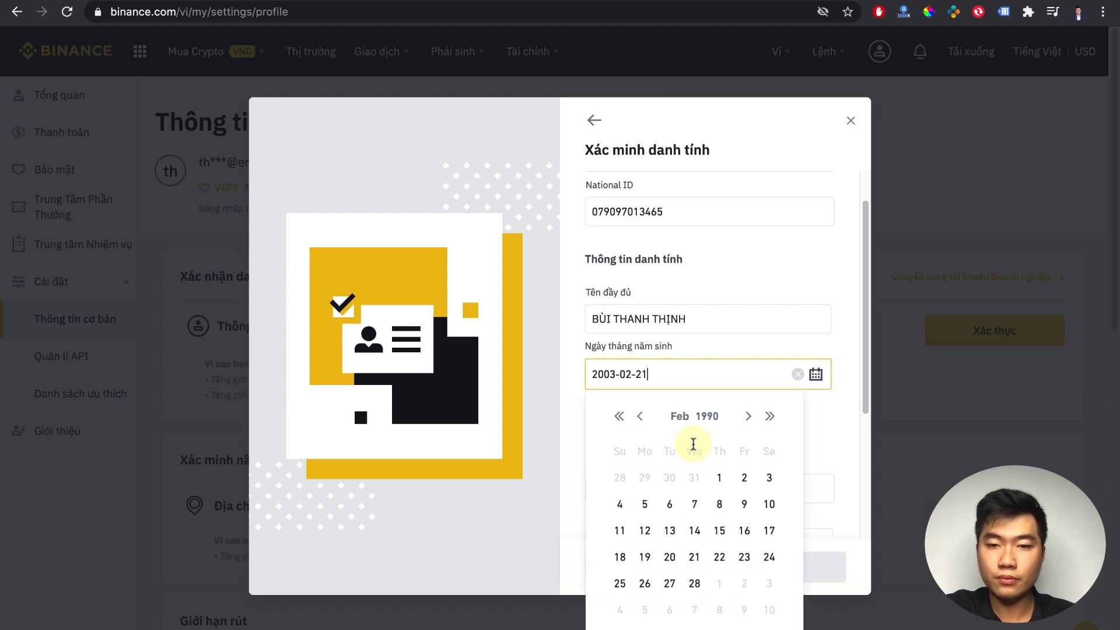
pyautogui.click(718, 477)
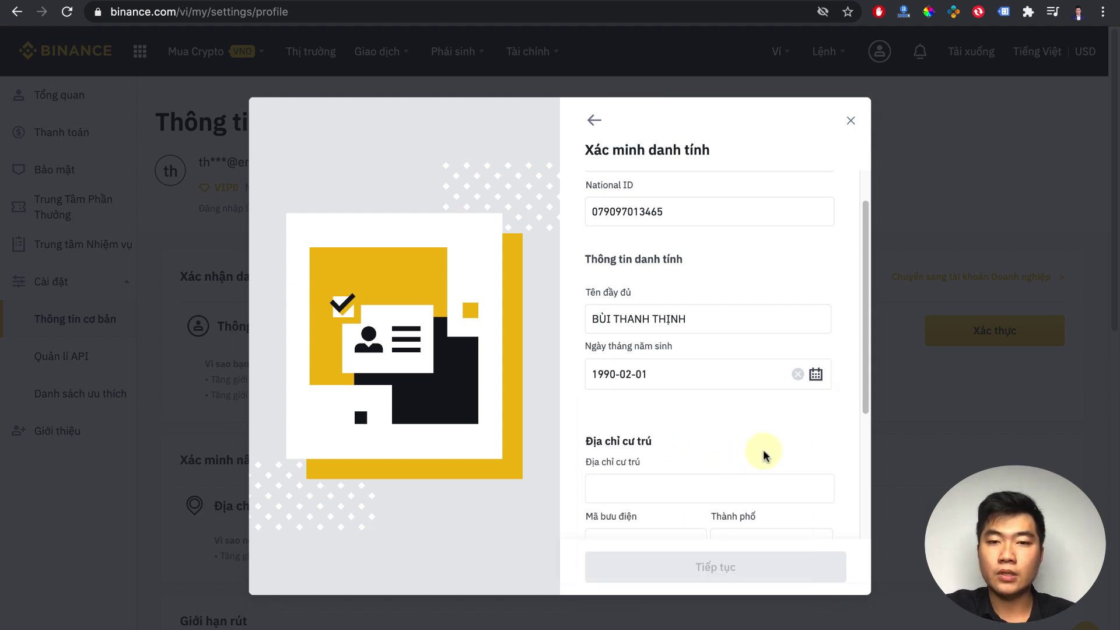
# - Fill in the residential address, correcting the ward number, and the postal code
pyautogui.scroll(-2, 765, 455)
pyautogui.click(770, 402)
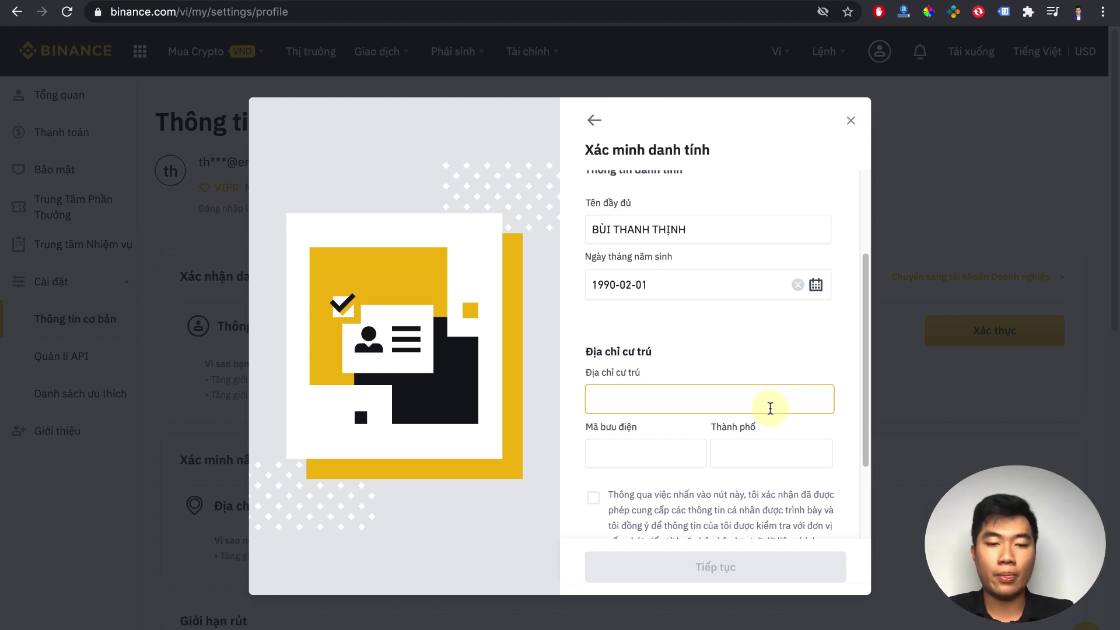
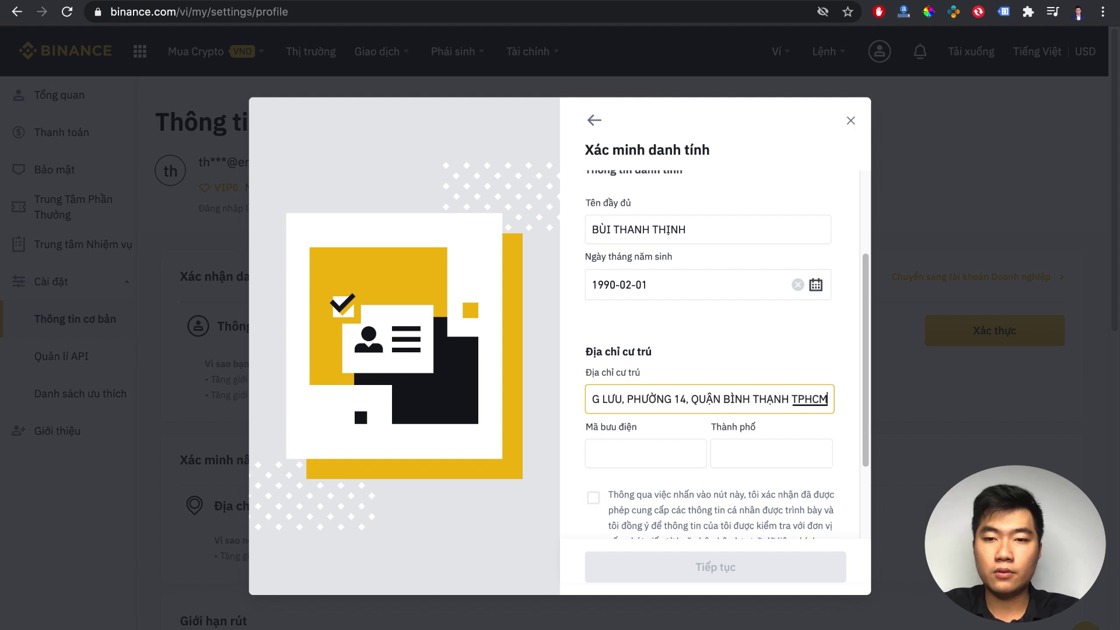
pyautogui.click(661, 456)
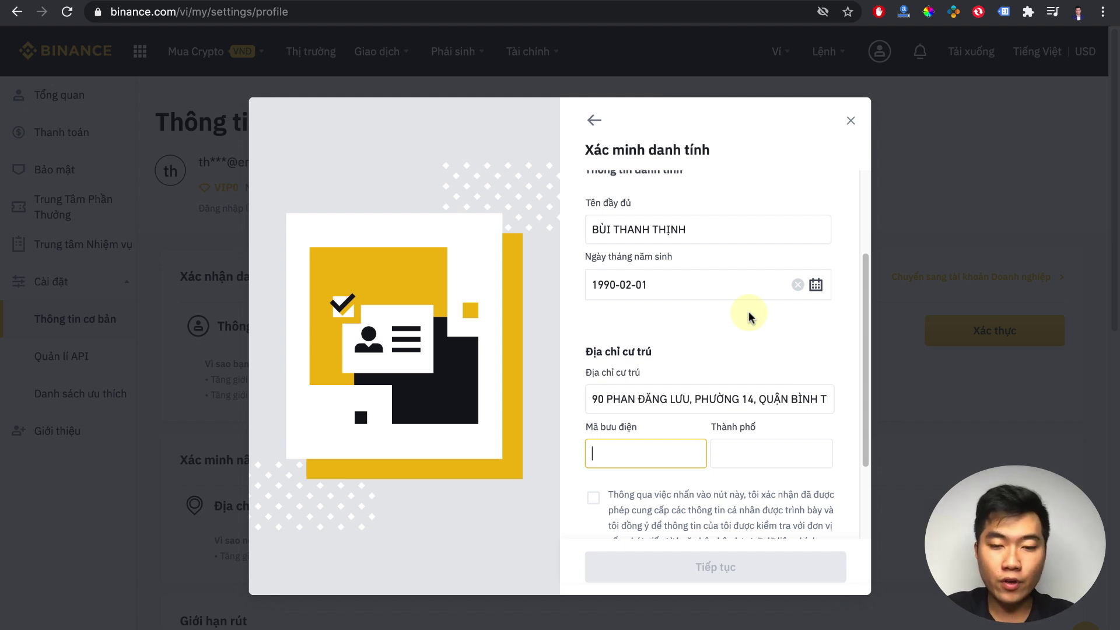
pyautogui.write('70000')
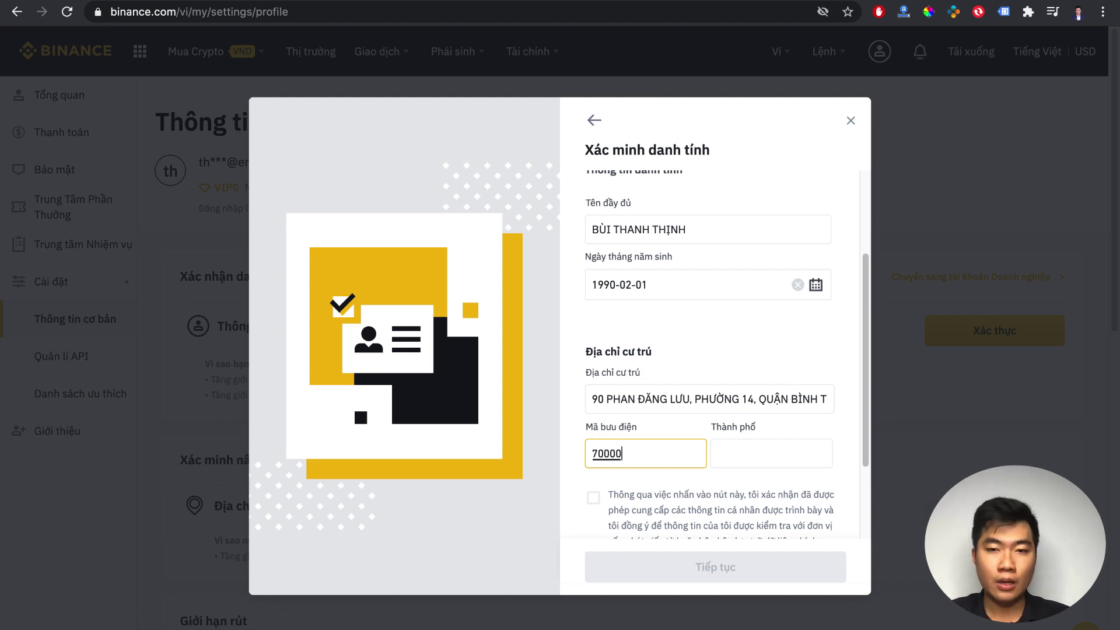
pyautogui.click(791, 370)
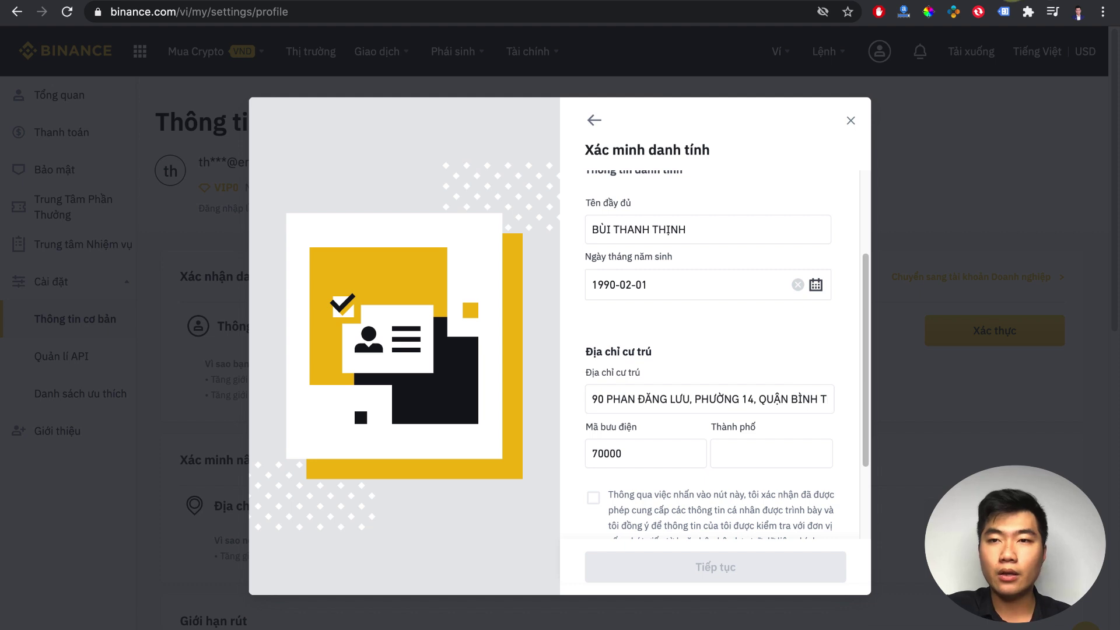
# - From the Bind Mobile email, enter thanhthinhbui.com/zipcode in Gmail's search box and select it
pyautogui.click(998, 29)
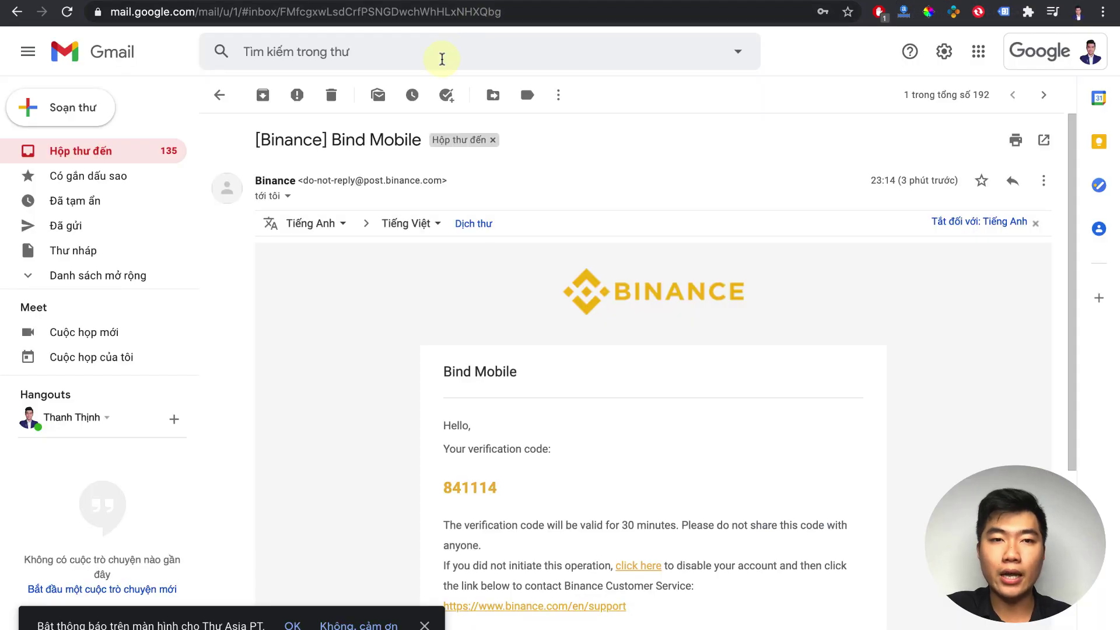
pyautogui.click(443, 59)
pyautogui.write('THANHTHIN')
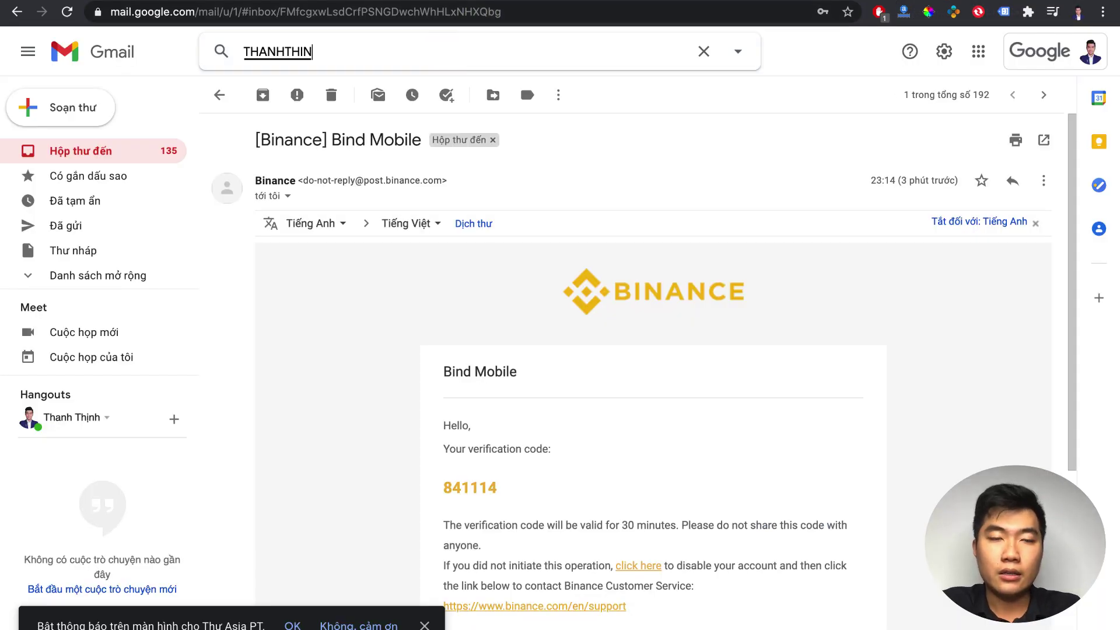
pyautogui.press('BackSpace')
pyautogui.press('BackSpace')
pyautogui.press('BackSpace')
pyautogui.press('BackSpace')
pyautogui.press('BackSpace')
pyautogui.press('BackSpace')
pyautogui.press('BackSpace')
pyautogui.press('BackSpace')
pyautogui.press('BackSpace')
pyautogui.write('th')
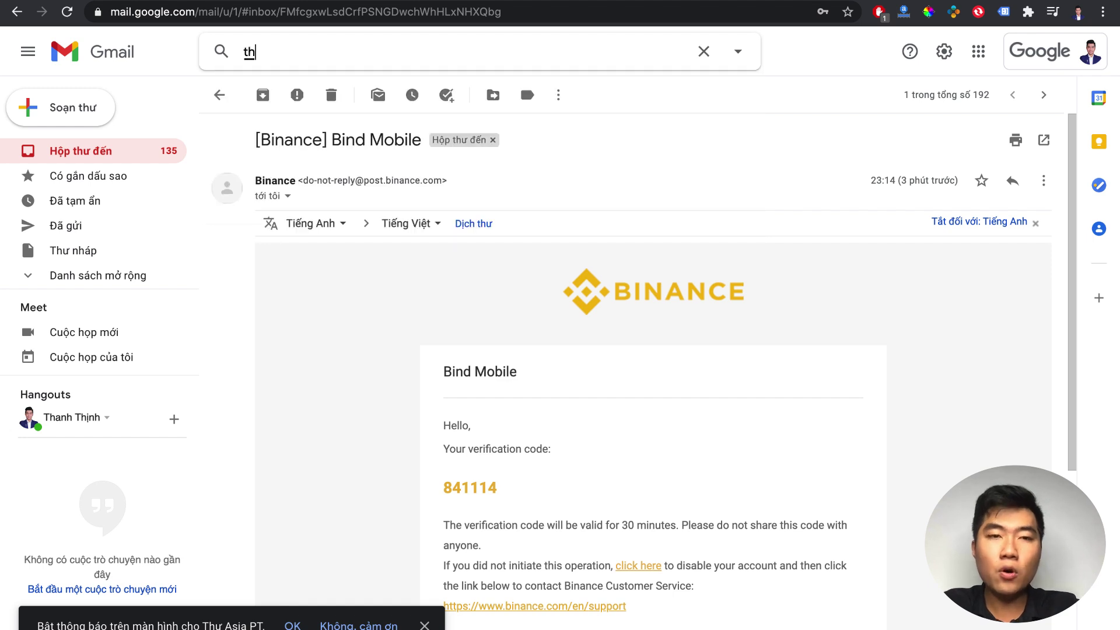
pyautogui.write('anhthinhbui.com')
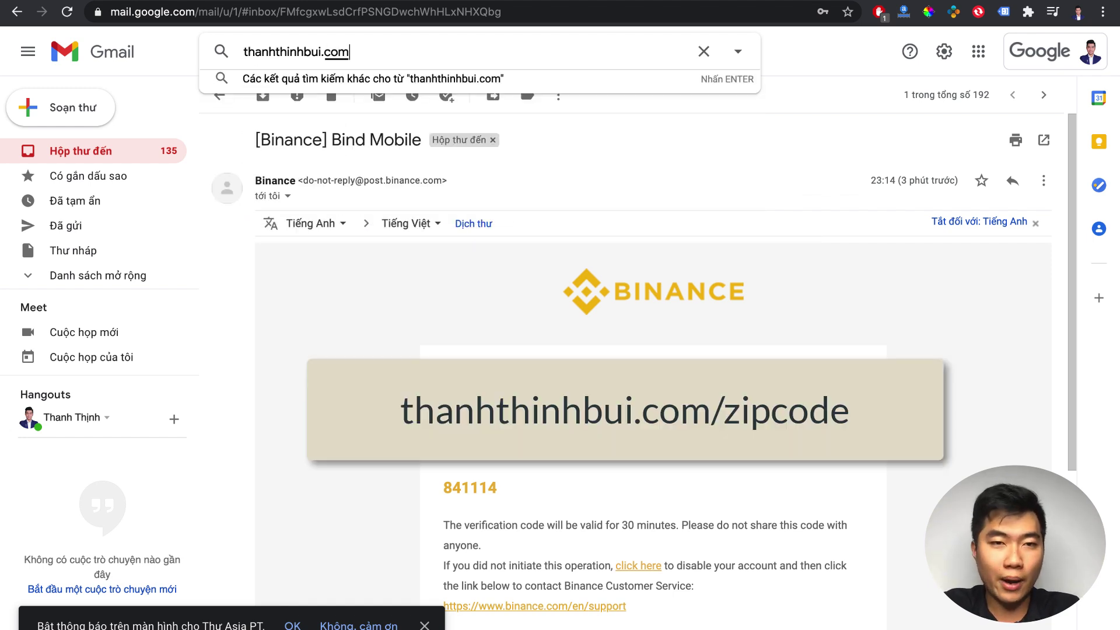
pyautogui.write('/zipcode')
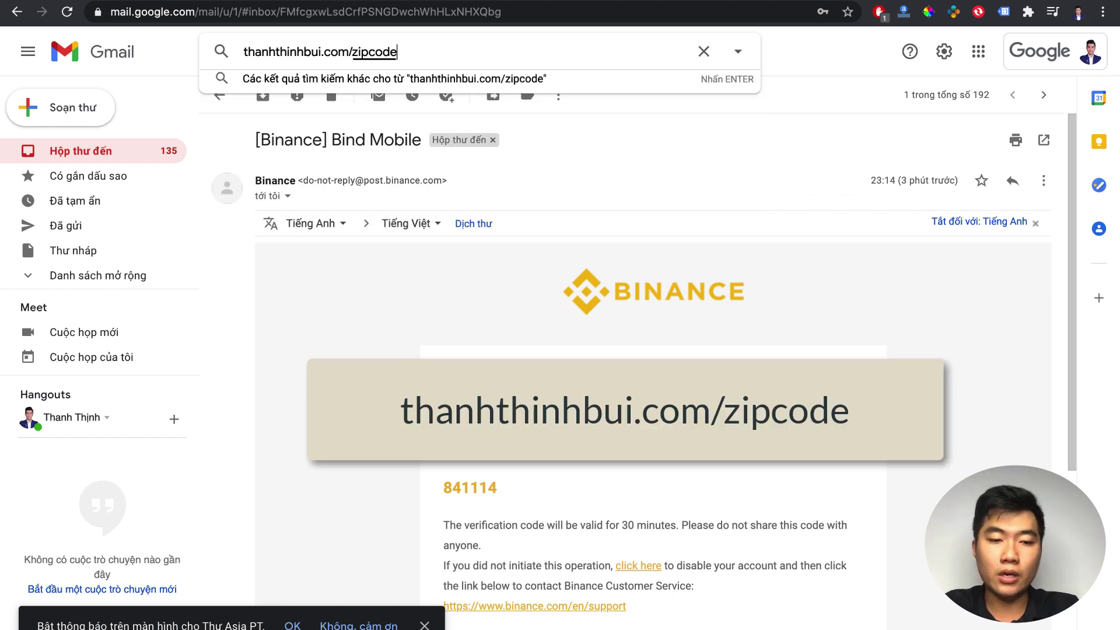
pyautogui.press('super+a')
pyautogui.press('super+c')
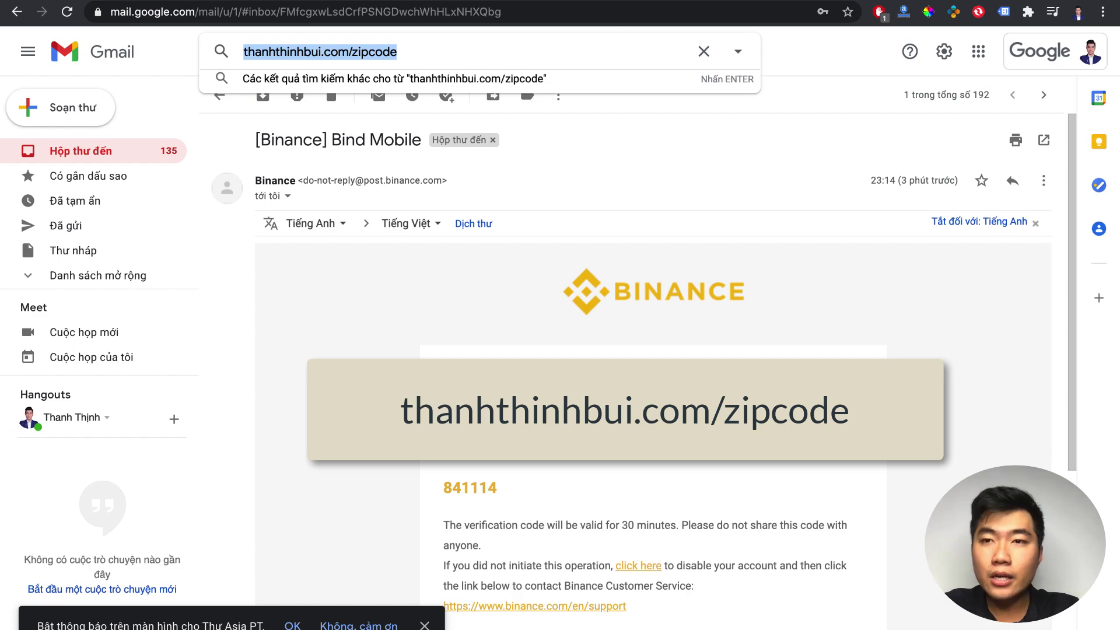
# - Load thanhthinhbui.com/zipcode in a new tab, scan the province postal codes, then return to Binance
pyautogui.press('super+t')
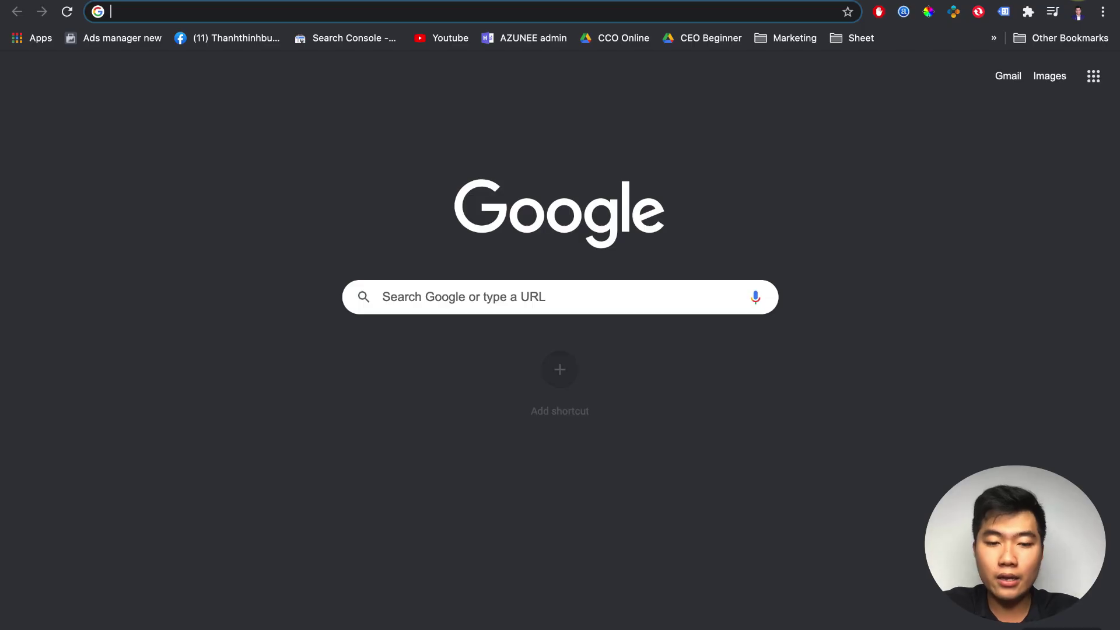
pyautogui.press('super+v')
pyautogui.press('Return')
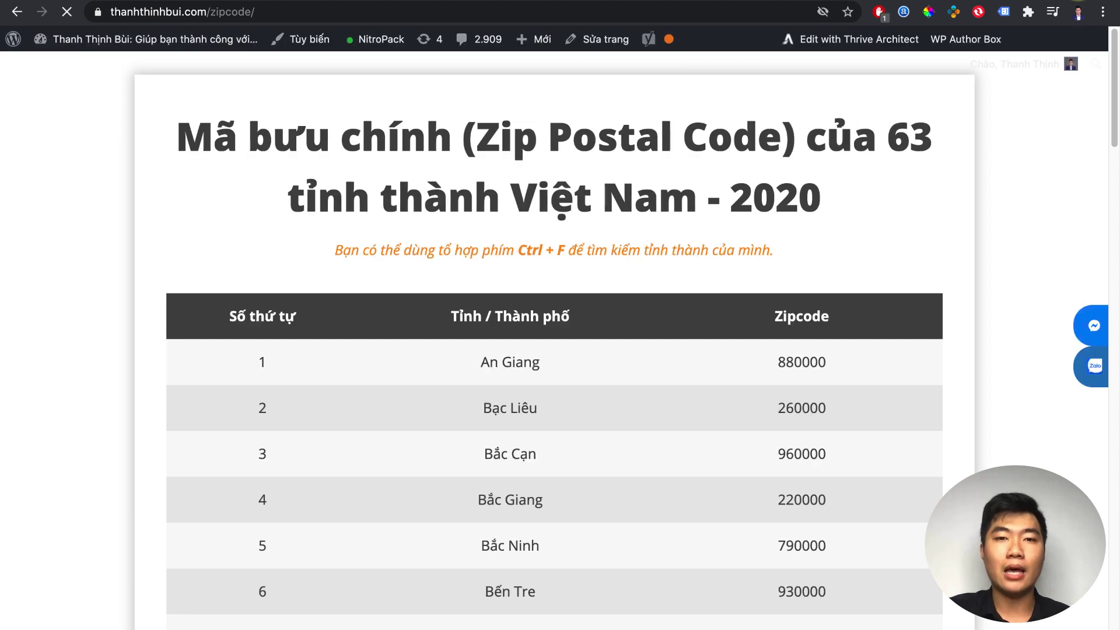
pyautogui.scroll(-10, 757, 225)
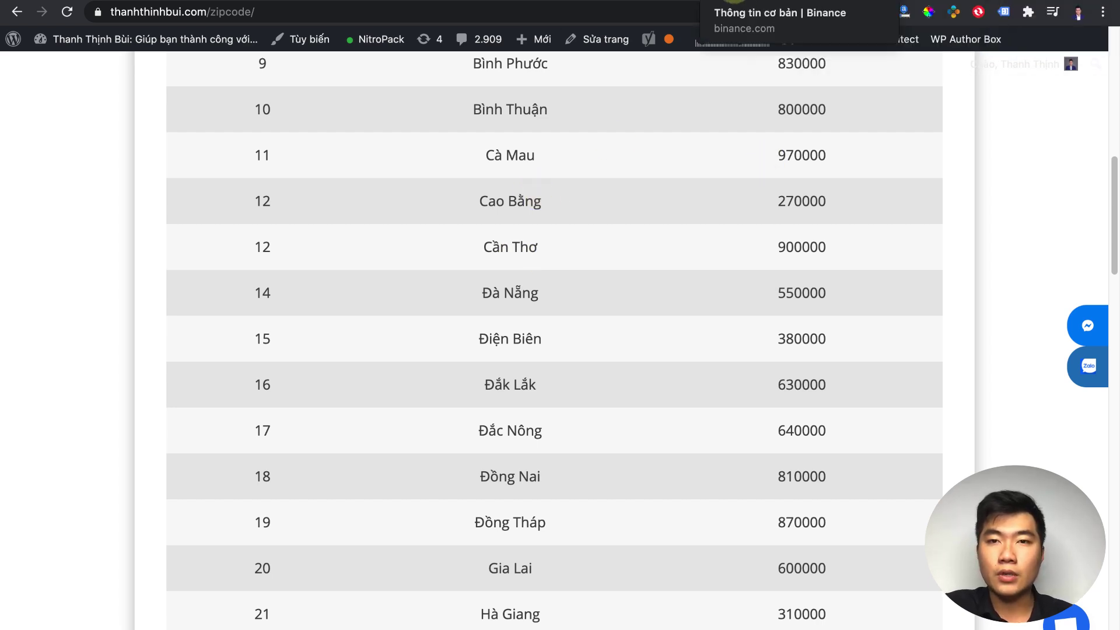
pyautogui.click(759, 0)
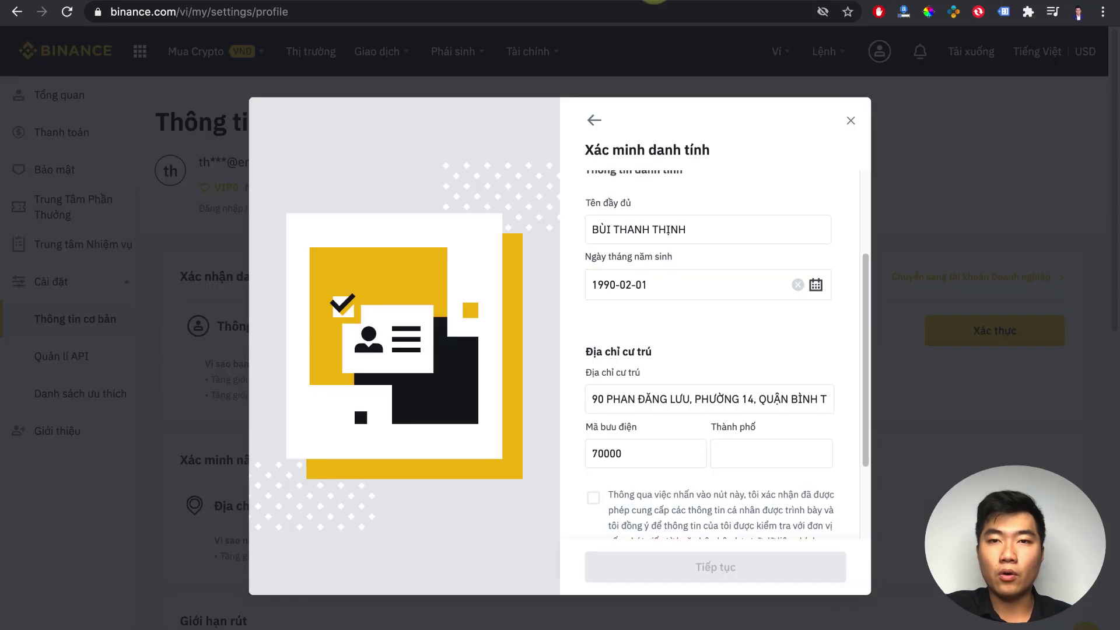
# - Enter Ho Chi Minh as the city, accept the personal data consent, and submit basic verification
pyautogui.click(745, 464)
pyautogui.write('Ho C')
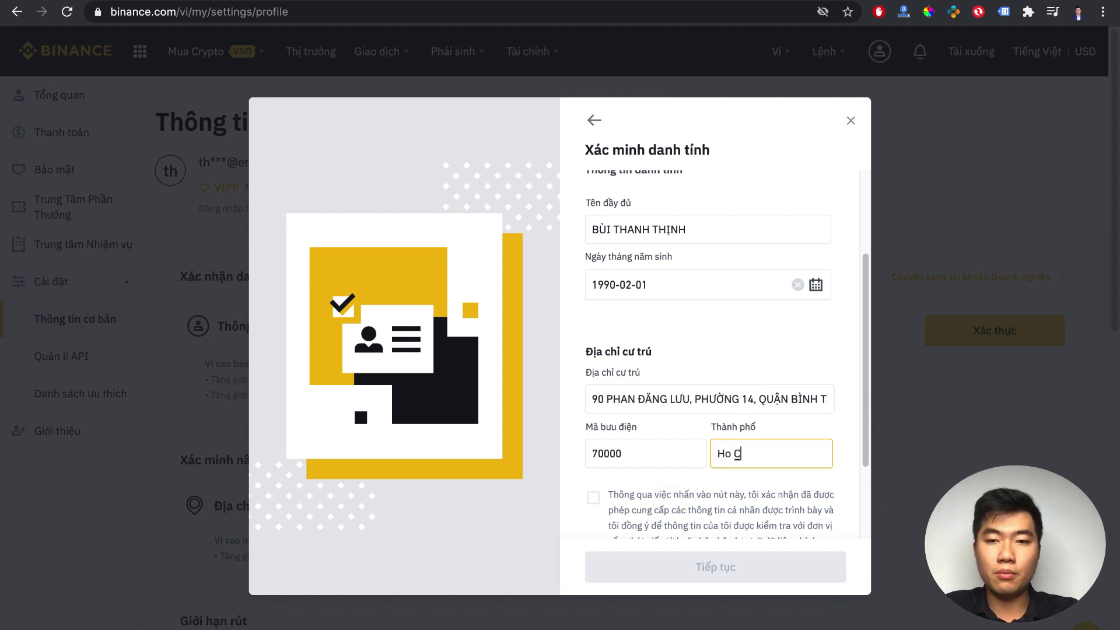
pyautogui.write('hi Minh')
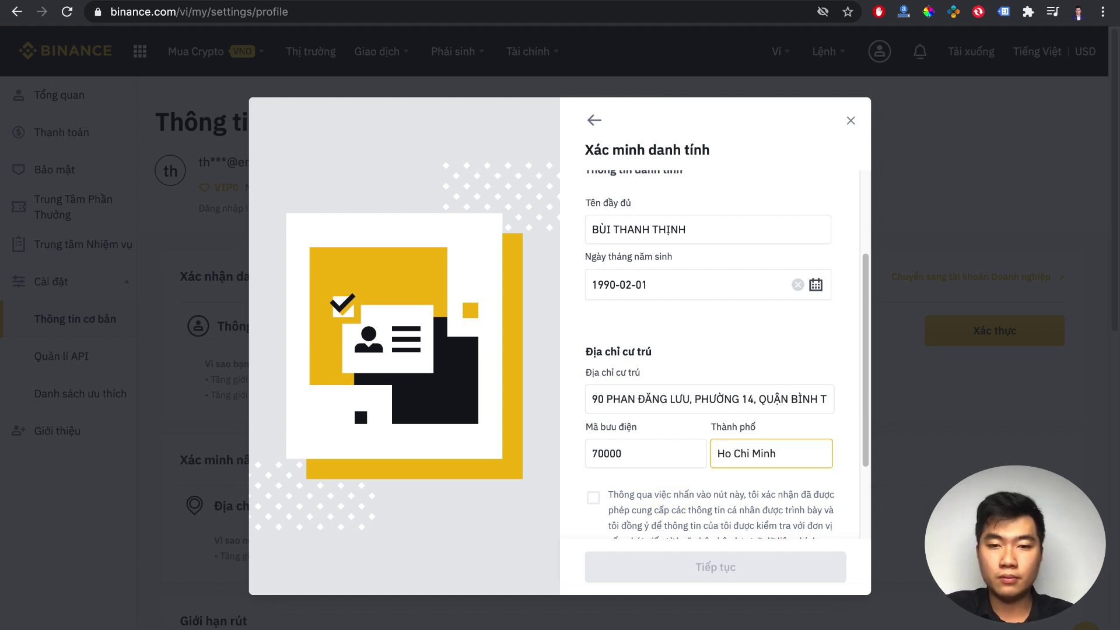
pyautogui.scroll(-2, 601, 472)
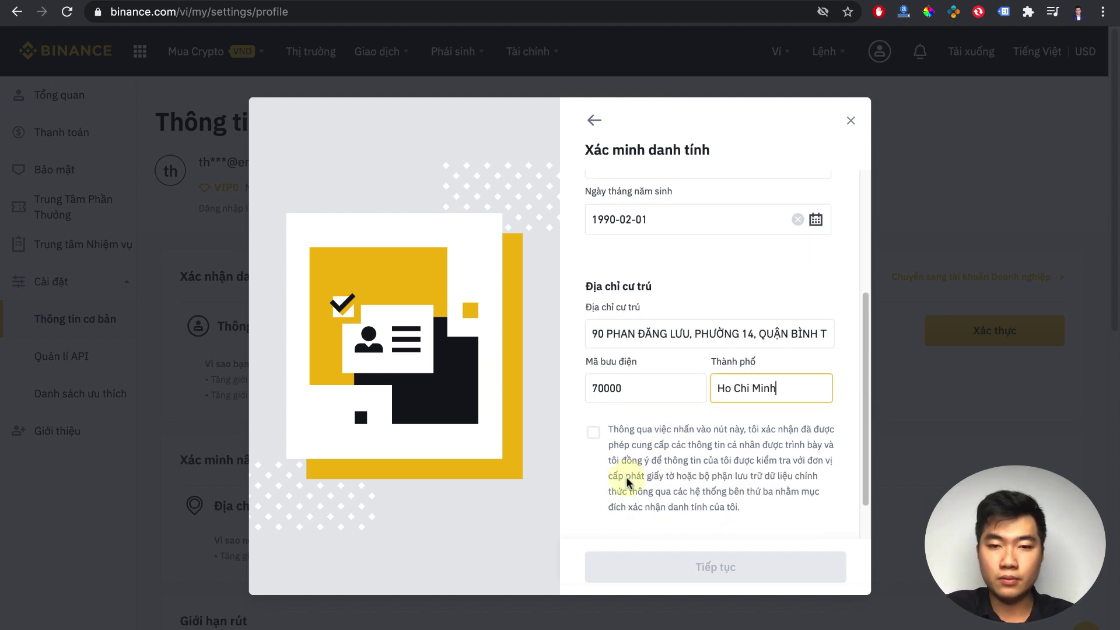
pyautogui.click(594, 433)
pyautogui.scroll(3, 674, 478)
pyautogui.scroll(-3, 674, 480)
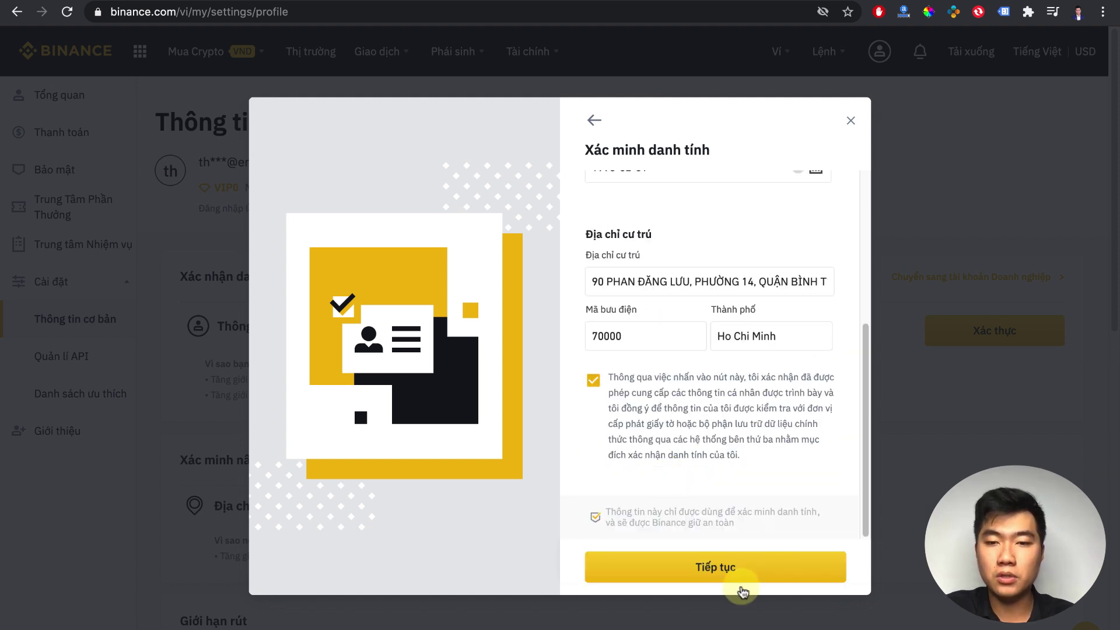
pyautogui.click(754, 572)
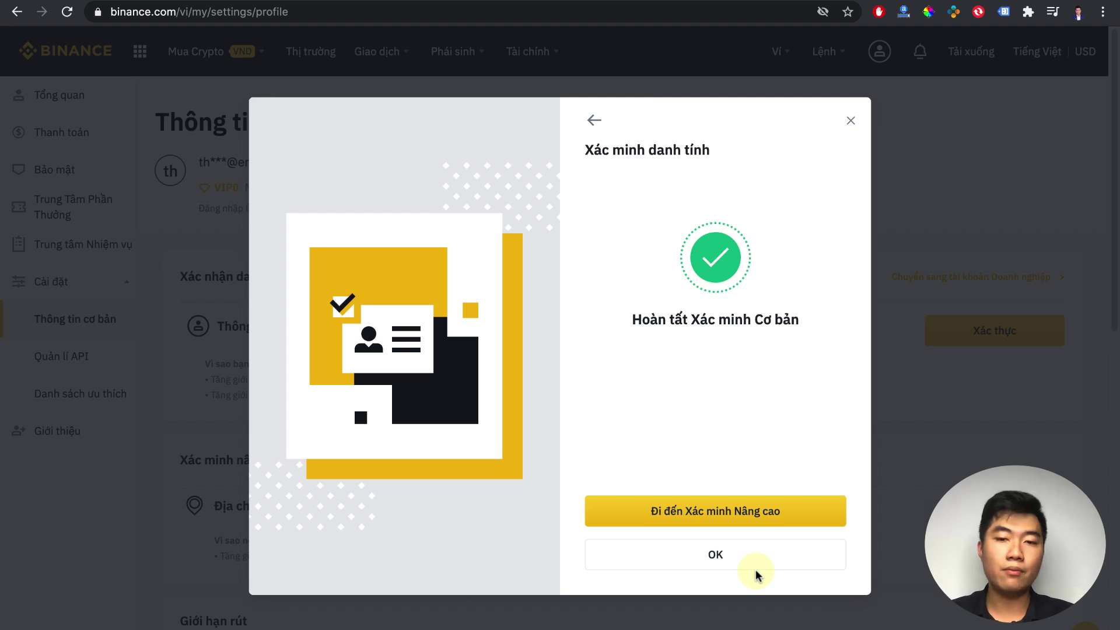
# - Proceed to advanced verification using the national ID card (Chứng minh thư) as the document
pyautogui.click(803, 522)
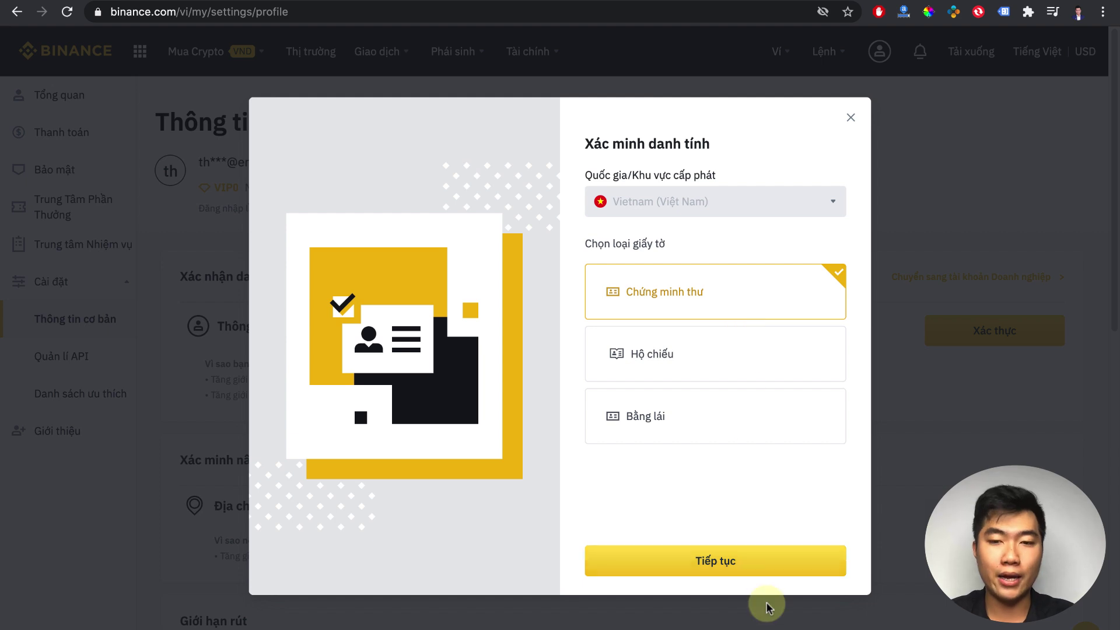
pyautogui.click(764, 569)
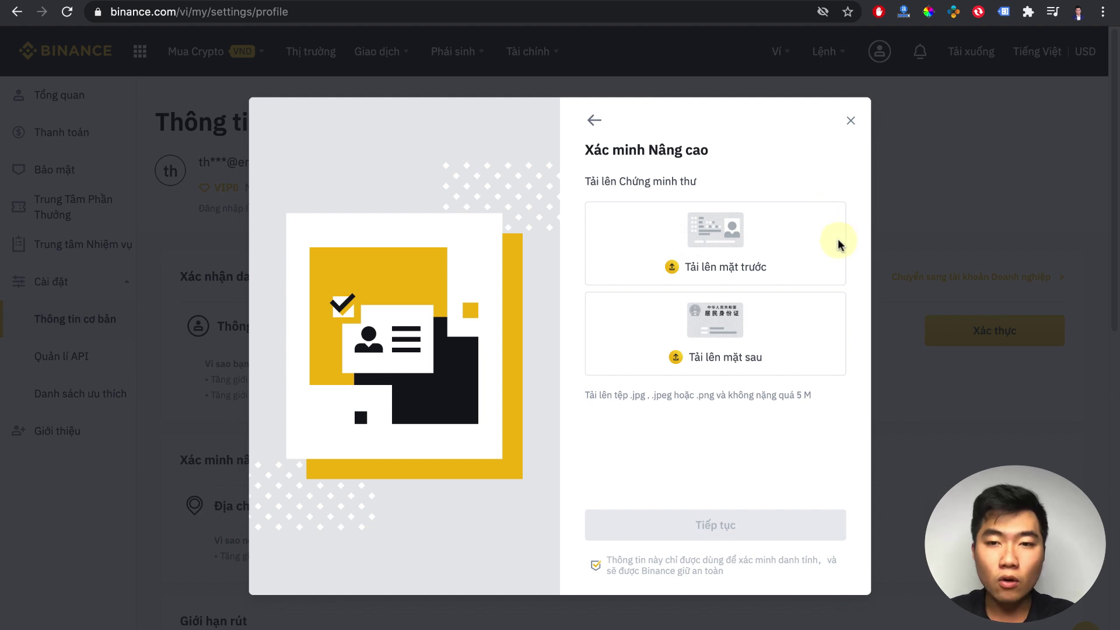
pyautogui.moveTo(751, 240)
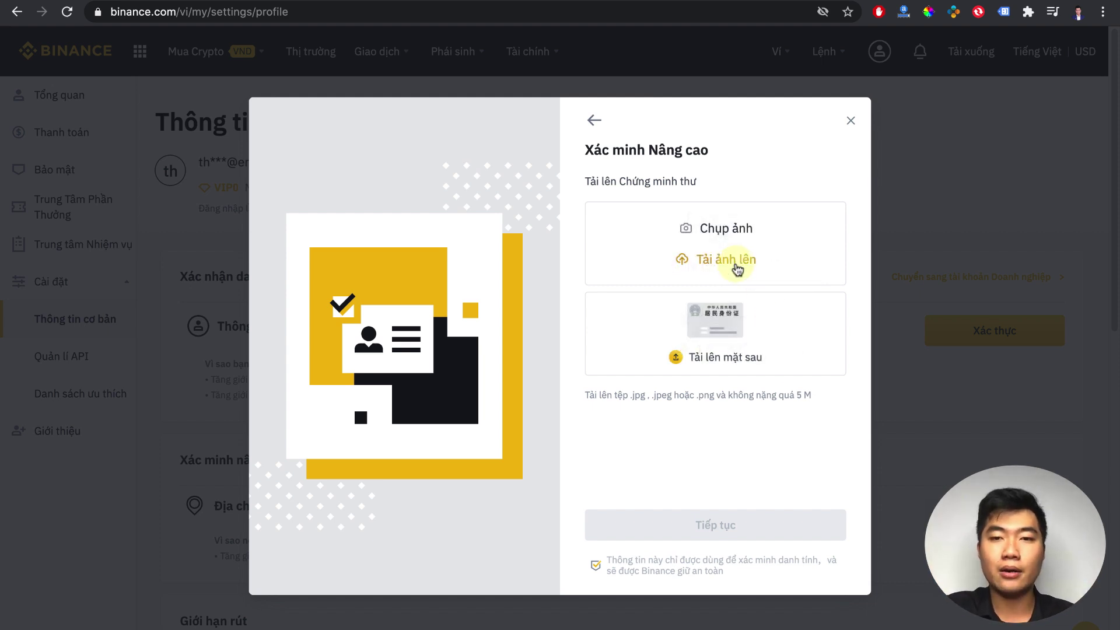
# - Upload xoa-phong-3-low-quality copy.jpg from Downloads > ảnh personal > psd xoa phong as the card front
pyautogui.click(737, 267)
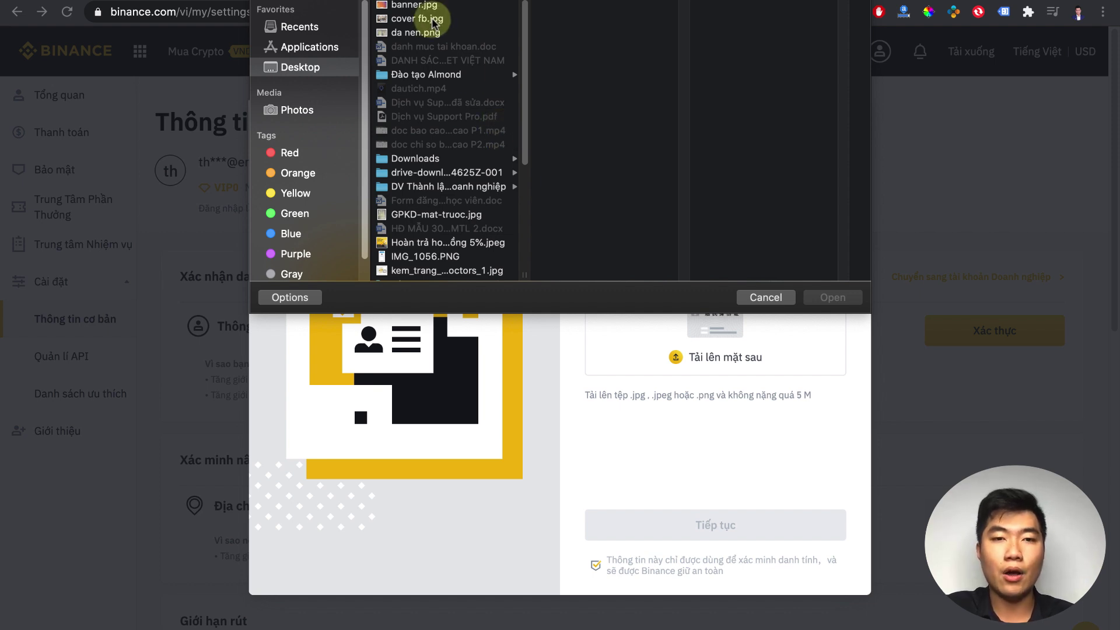
pyautogui.click(472, 160)
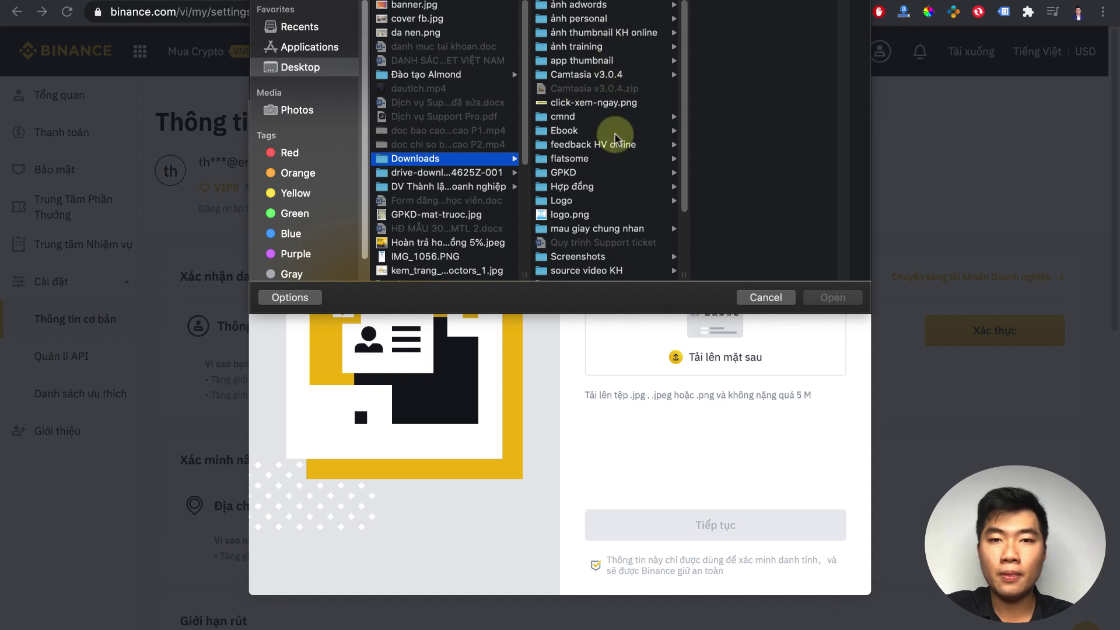
pyautogui.click(632, 47)
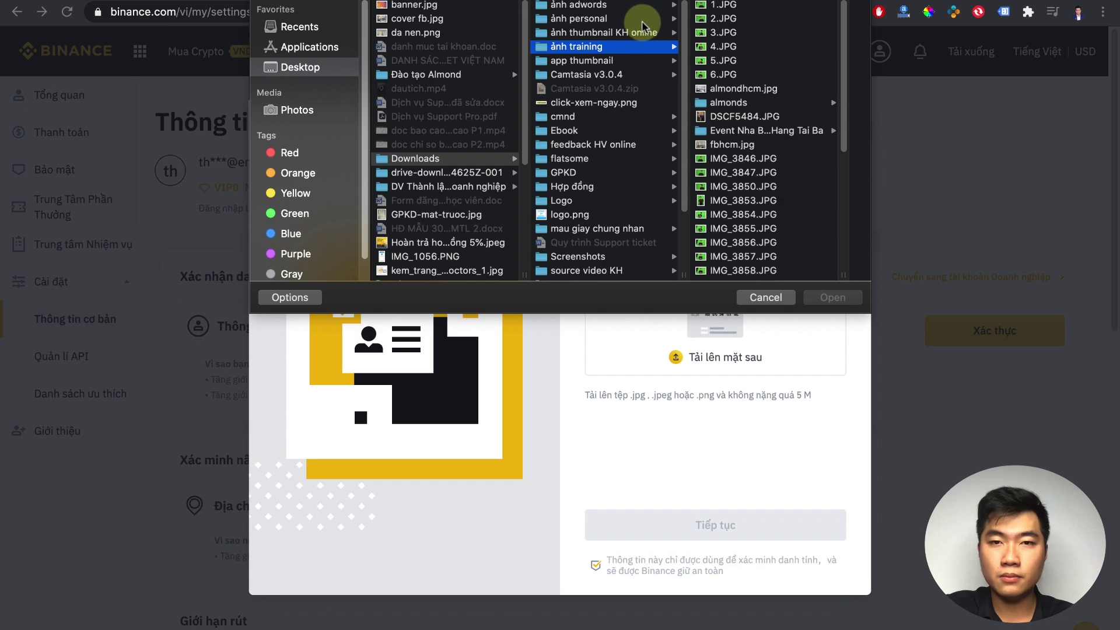
pyautogui.click(642, 19)
pyautogui.click(723, 51)
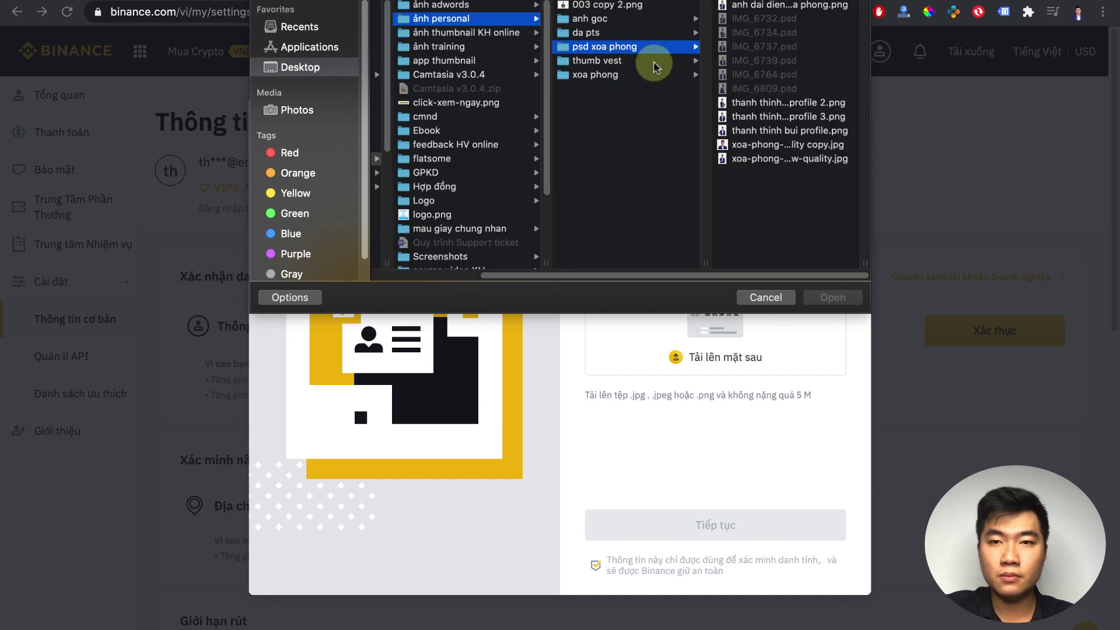
pyautogui.click(772, 146)
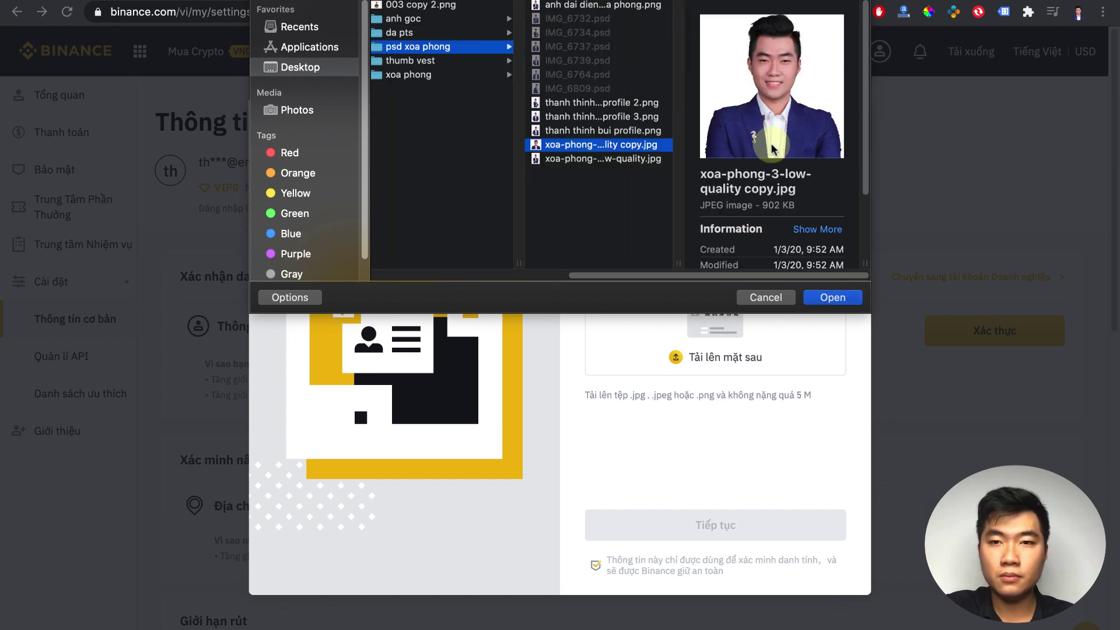
pyautogui.click(837, 298)
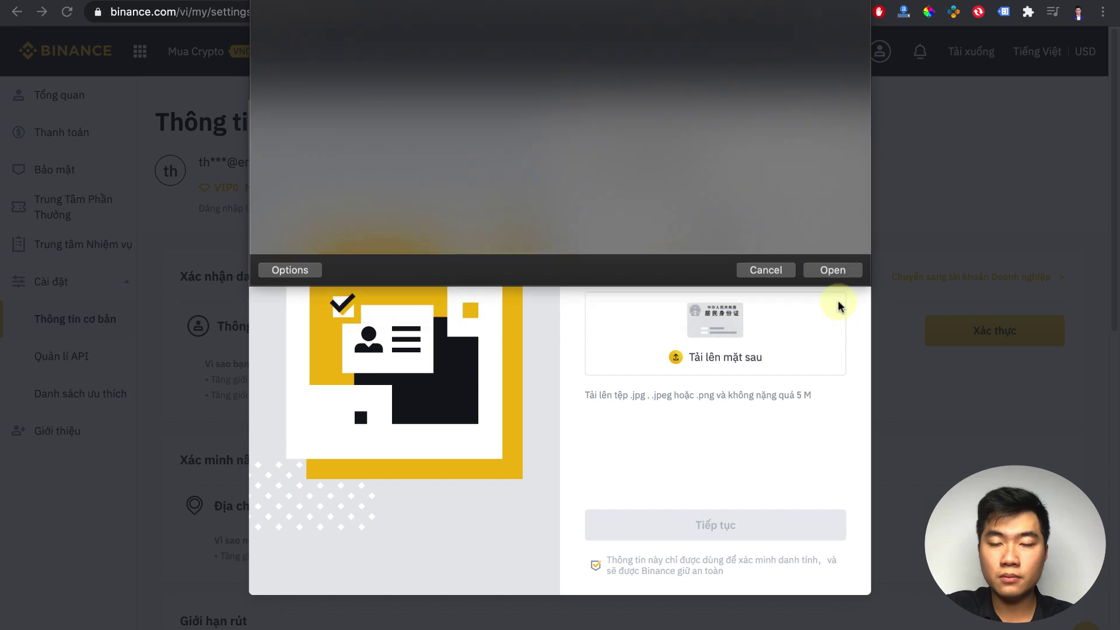